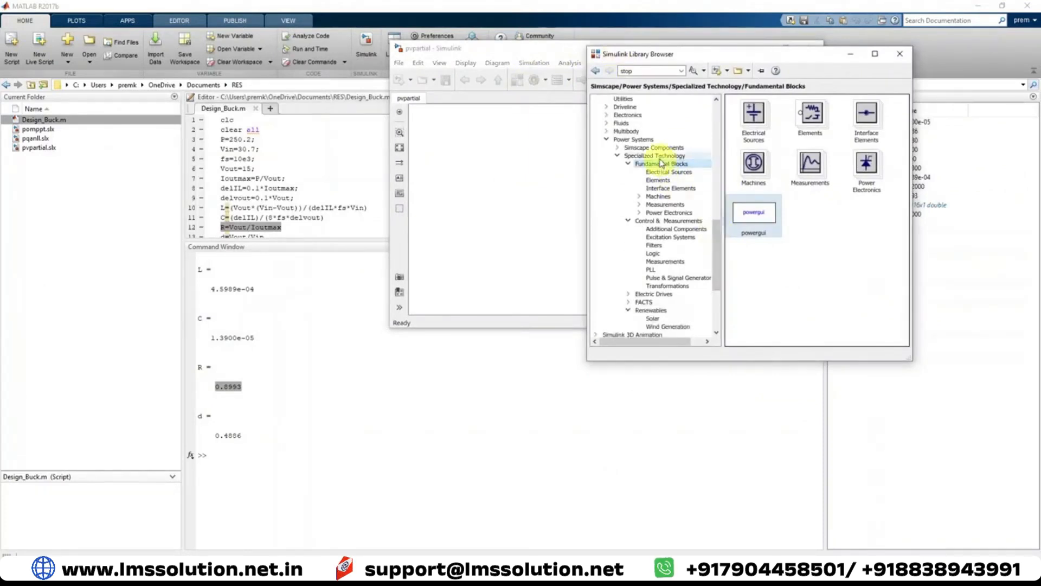
# Add a PV Array block from the Solar library and a Diode block from the Power Electronics library to the pvpartial model
pyautogui.click(653, 318)
pyautogui.moveTo(748, 119); pyautogui.dragTo(505, 186)
pyautogui.click(518, 82)
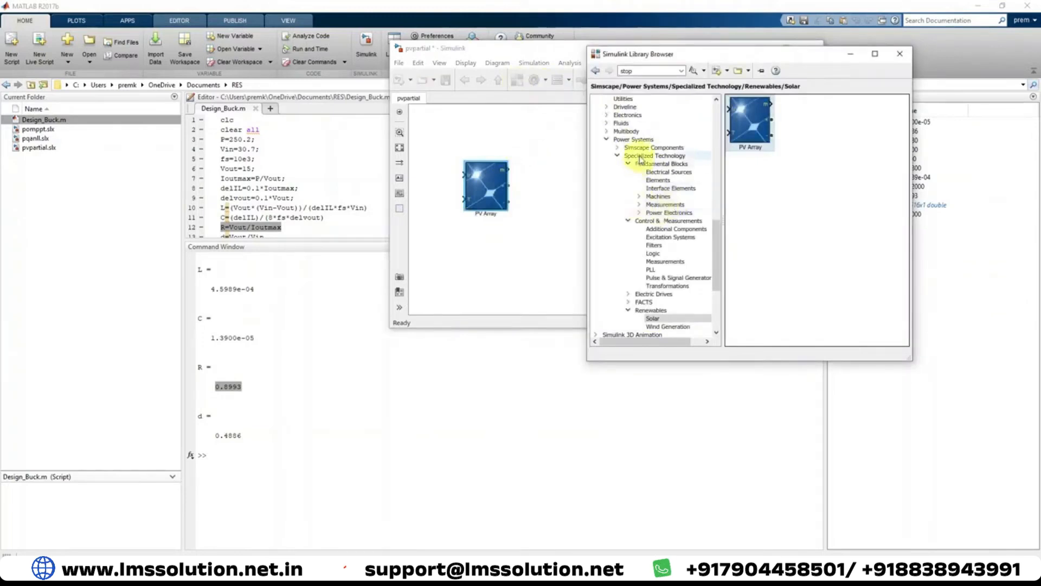
pyautogui.click(671, 212)
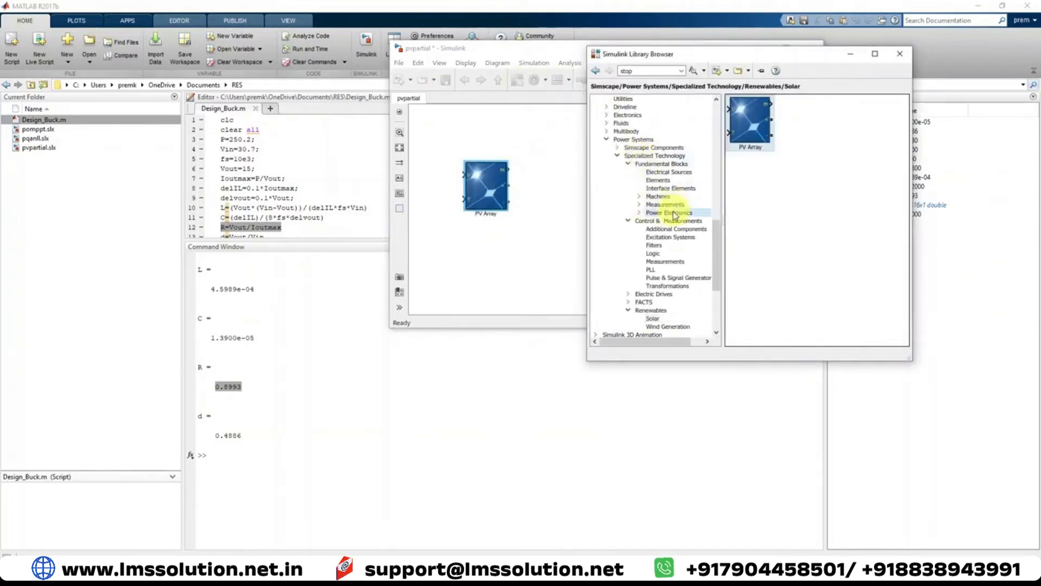
pyautogui.scroll(-1, 770, 247)
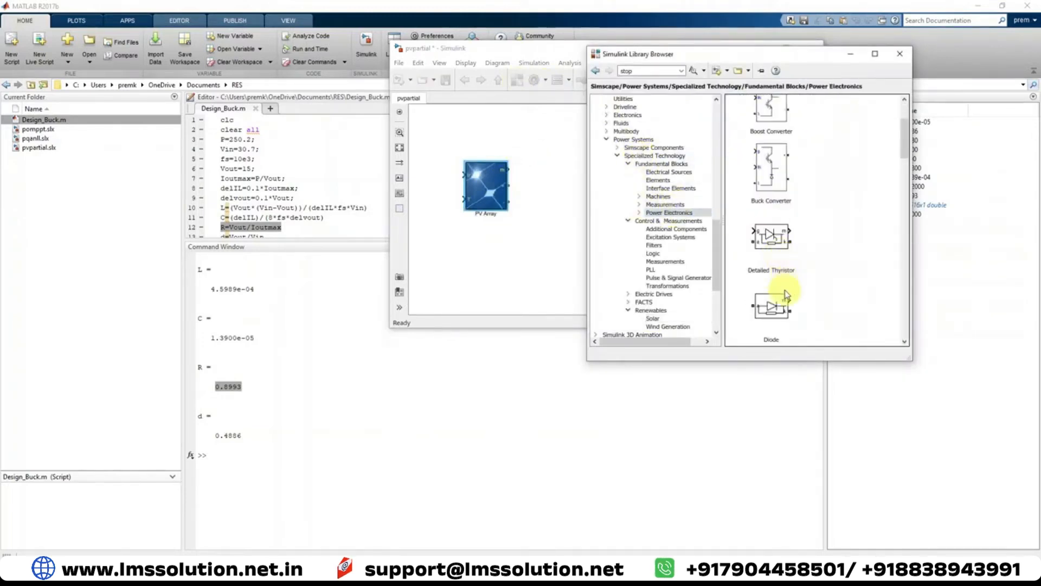
pyautogui.scroll(-2, 786, 296)
pyautogui.click(775, 248)
pyautogui.moveTo(755, 251); pyautogui.dragTo(526, 260)
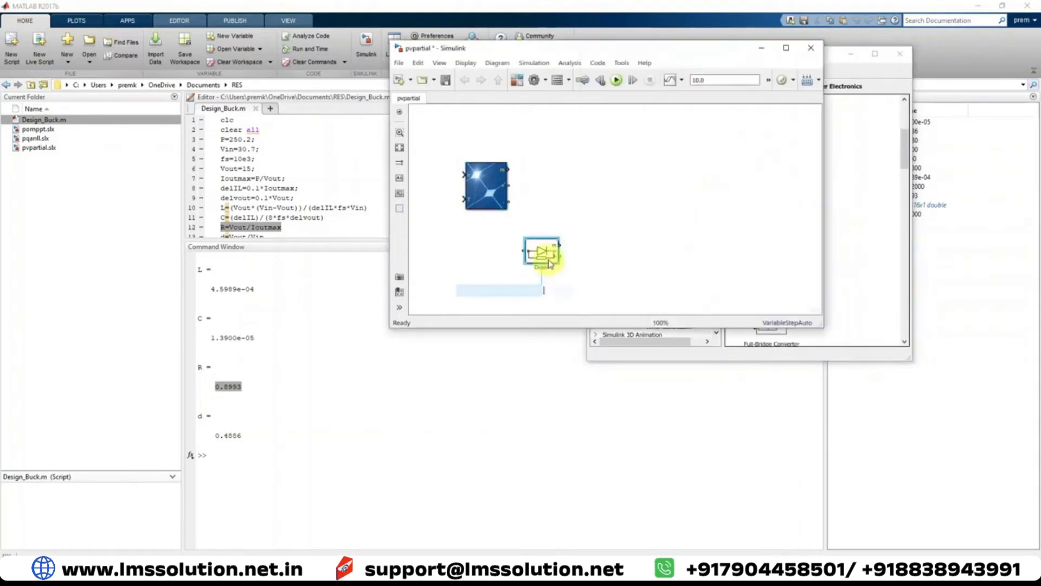
# Add a Constant block from the Commonly Used Blocks library above the PV array and move the library window aside
pyautogui.click(862, 73)
pyautogui.scroll(15, 714, 144)
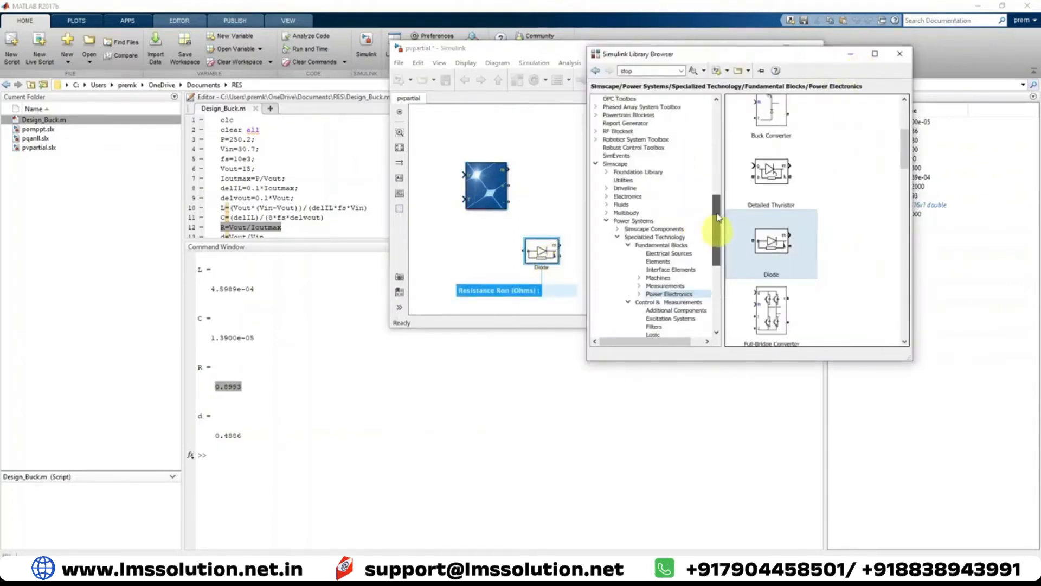
pyautogui.click(649, 108)
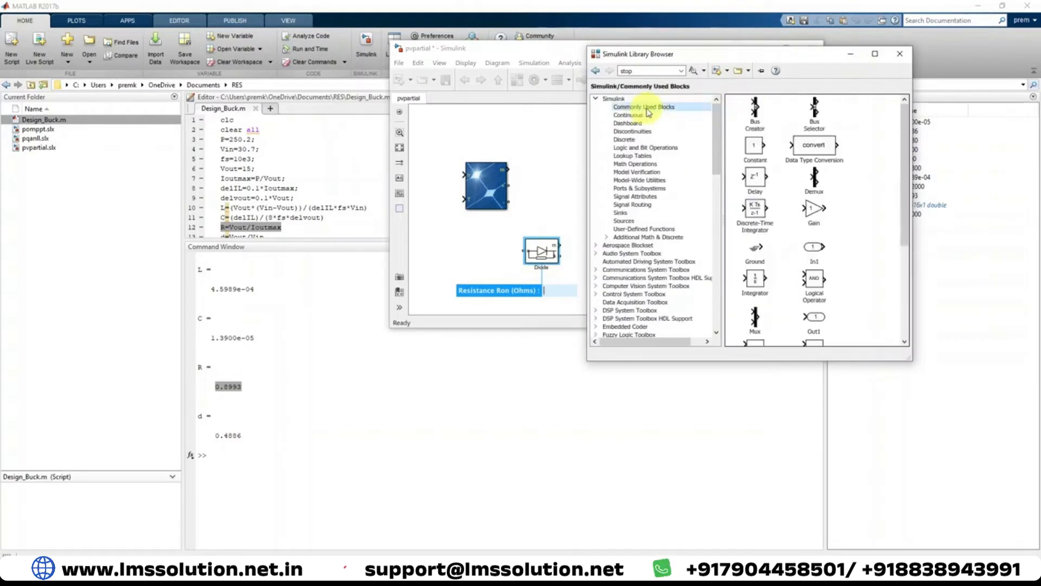
pyautogui.click(753, 150)
pyautogui.moveTo(756, 152); pyautogui.dragTo(460, 138)
pyautogui.moveTo(687, 58); pyautogui.dragTo(747, 53)
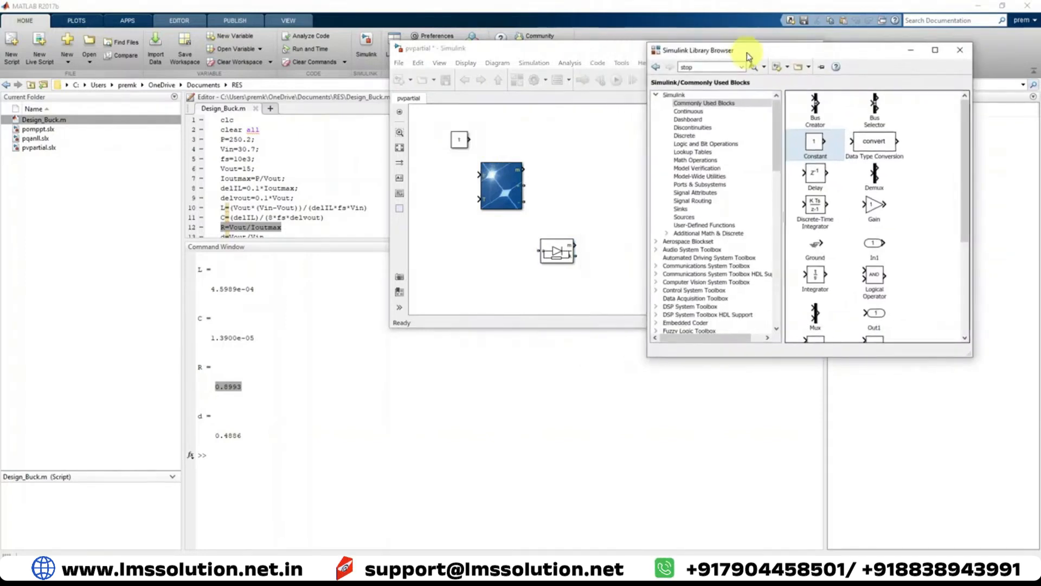
# Add a Current Measurement and a Voltage Measurement block from the Fundamental Blocks Measurements library to the model
pyautogui.scroll(-19, 749, 178)
pyautogui.scroll(2, 750, 178)
pyautogui.click(720, 147)
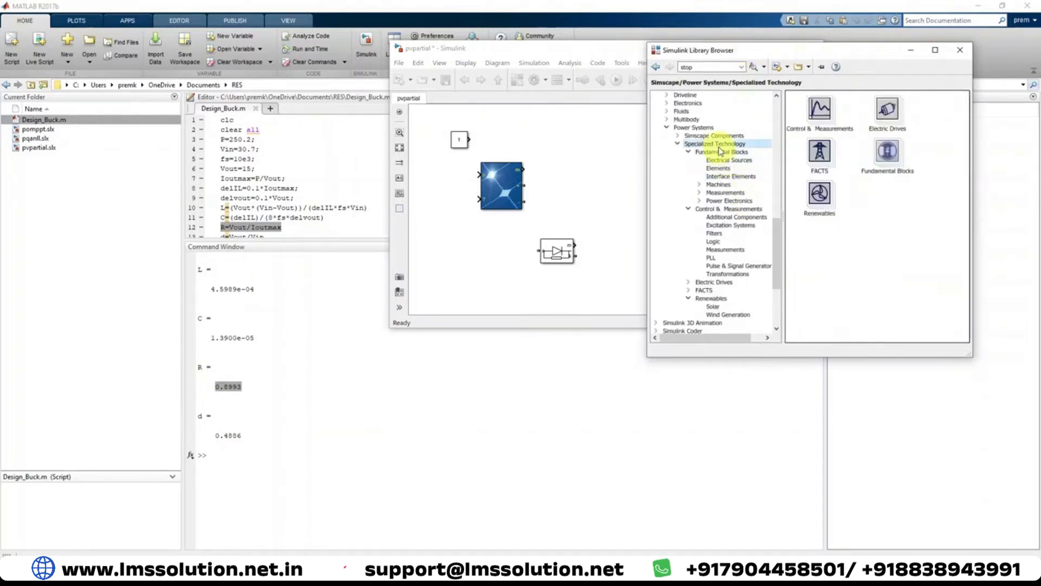
pyautogui.click(725, 192)
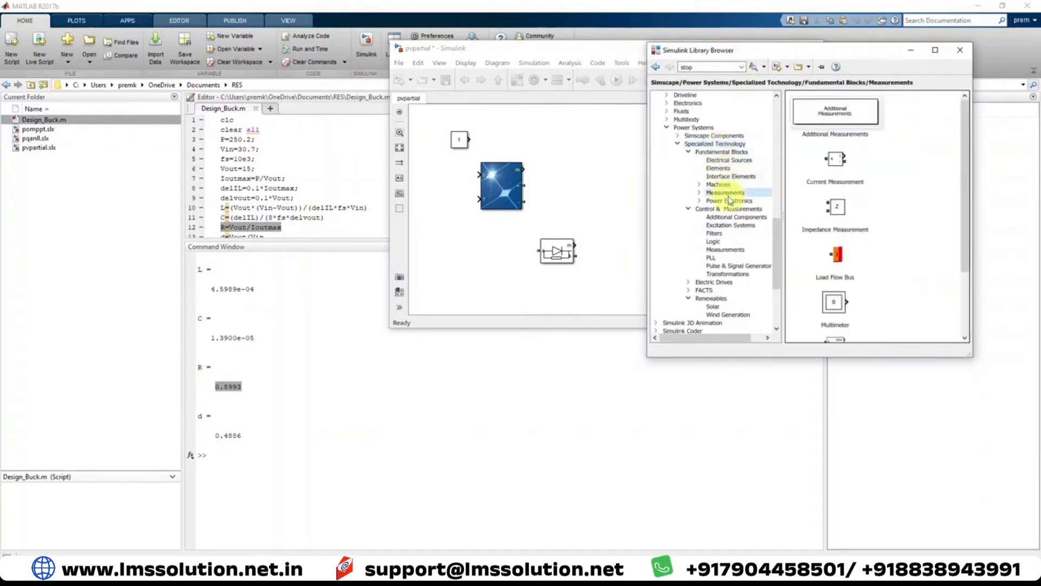
pyautogui.click(839, 164)
pyautogui.moveTo(841, 166); pyautogui.dragTo(595, 164)
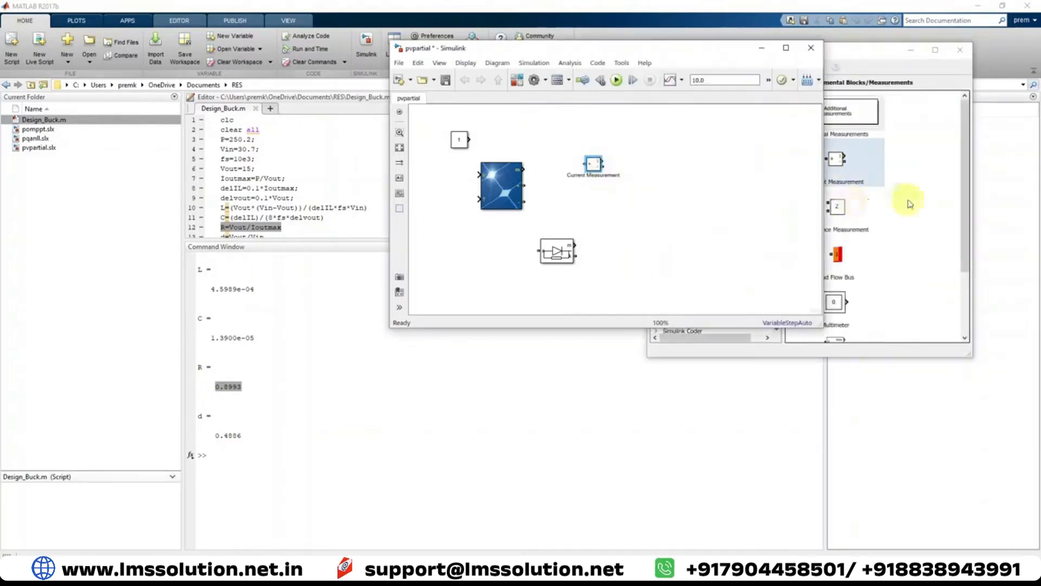
pyautogui.click(898, 224)
pyautogui.scroll(-2, 890, 234)
pyautogui.moveTo(835, 315); pyautogui.dragTo(601, 218)
pyautogui.click(651, 263)
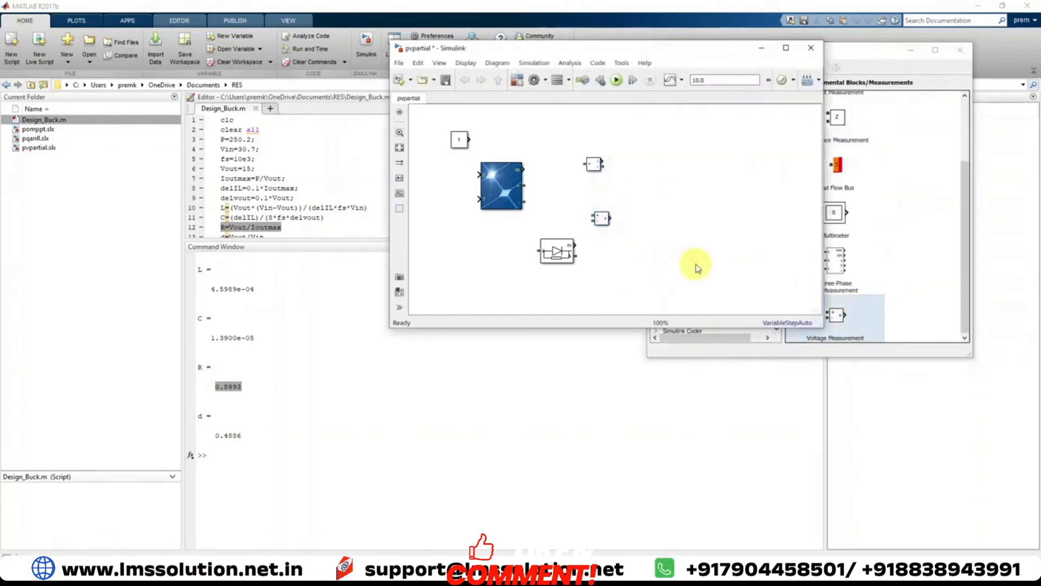
# Add a Controlled Voltage Source block from the Electrical Sources library beside the measurement blocks
pyautogui.click(864, 63)
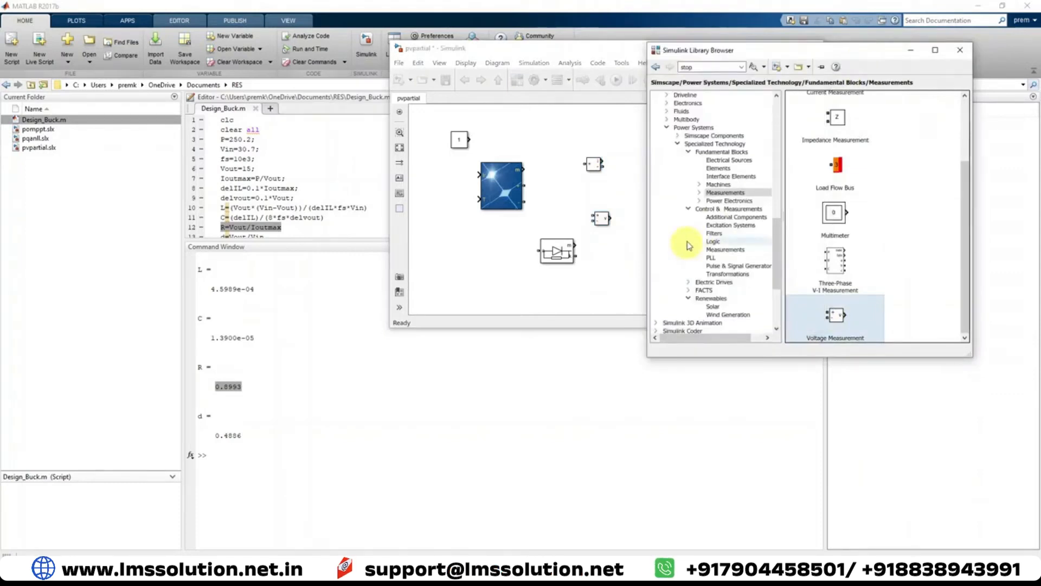
pyautogui.click(727, 160)
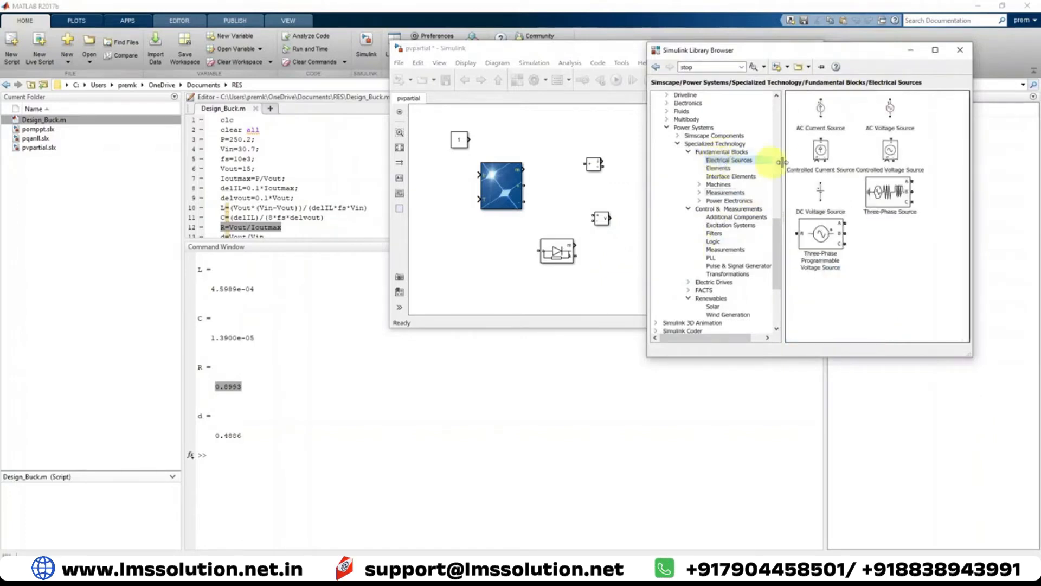
pyautogui.click(892, 169)
pyautogui.moveTo(893, 158); pyautogui.dragTo(626, 195)
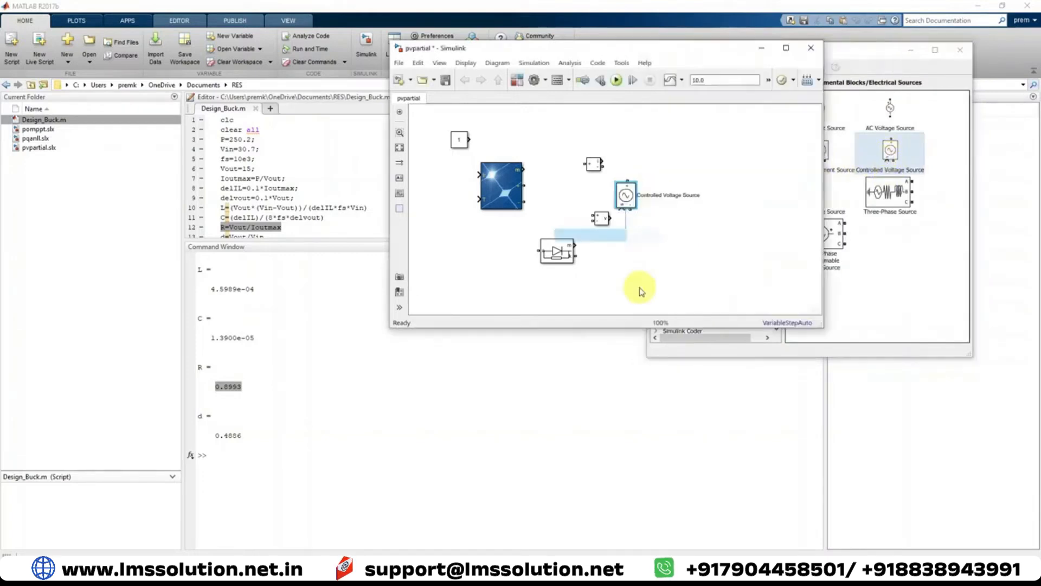
# Add a Ramp block from the Simulink Sources library below the other blocks in the model
pyautogui.click(855, 69)
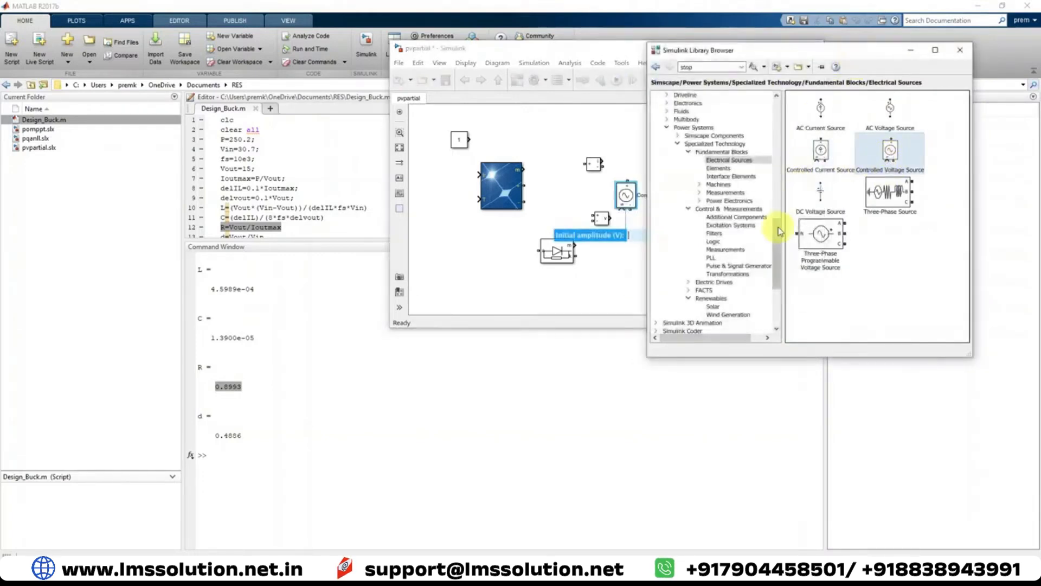
pyautogui.moveTo(775, 227); pyautogui.dragTo(778, 122)
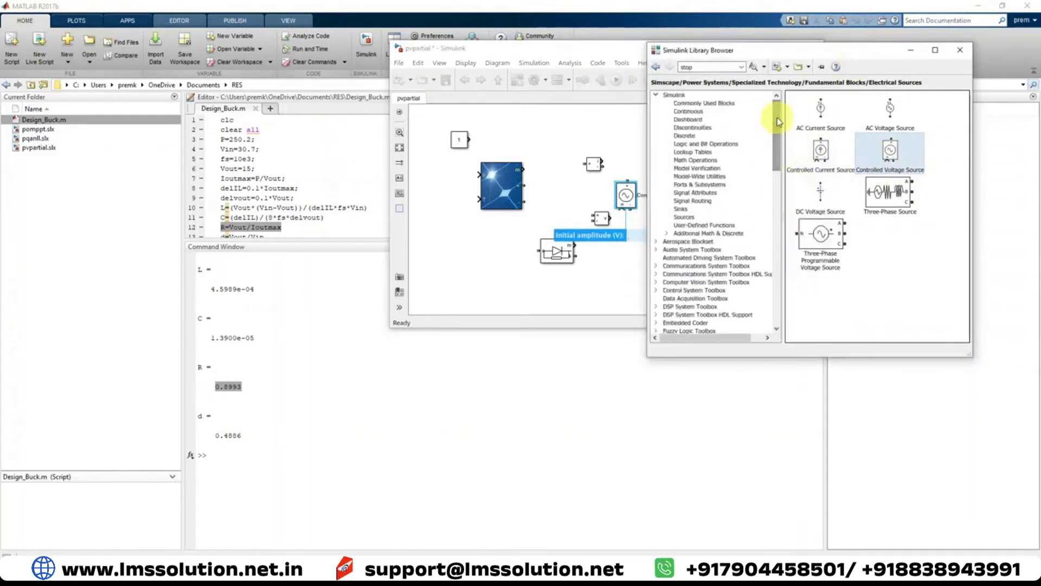
pyautogui.click(689, 218)
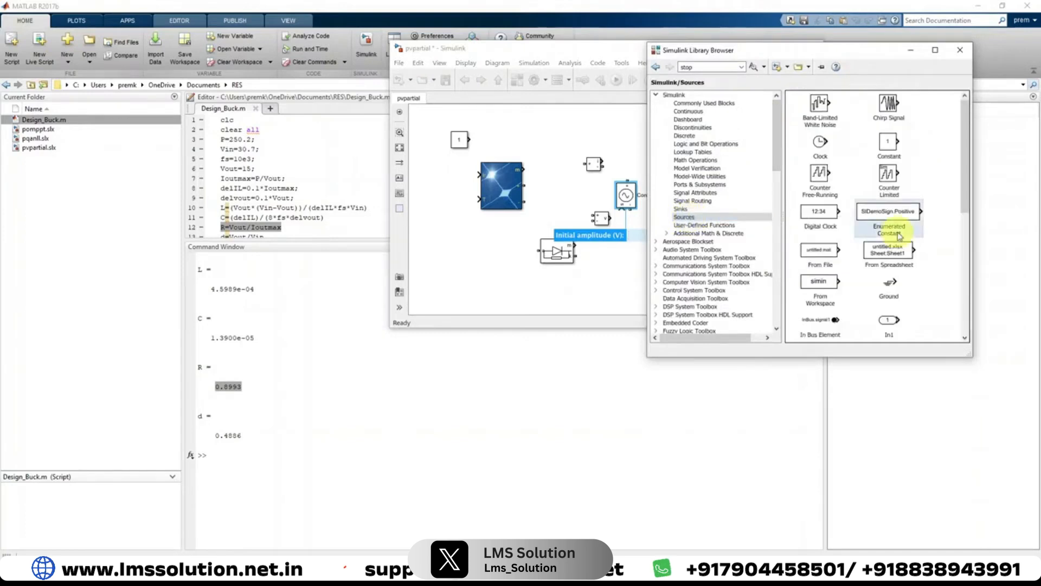
pyautogui.scroll(-3, 897, 235)
pyautogui.click(889, 125)
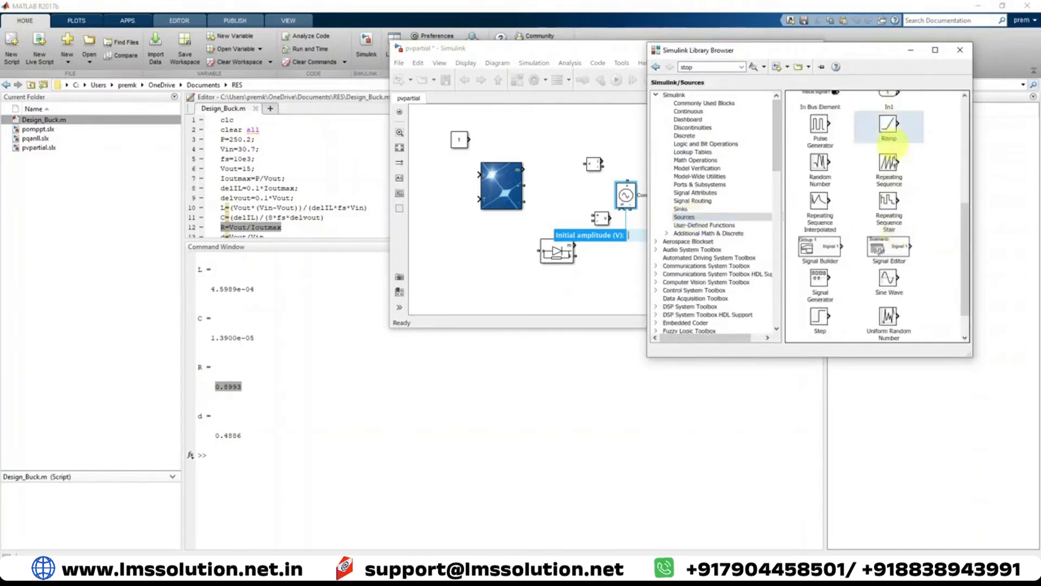
pyautogui.moveTo(888, 125); pyautogui.dragTo(615, 271)
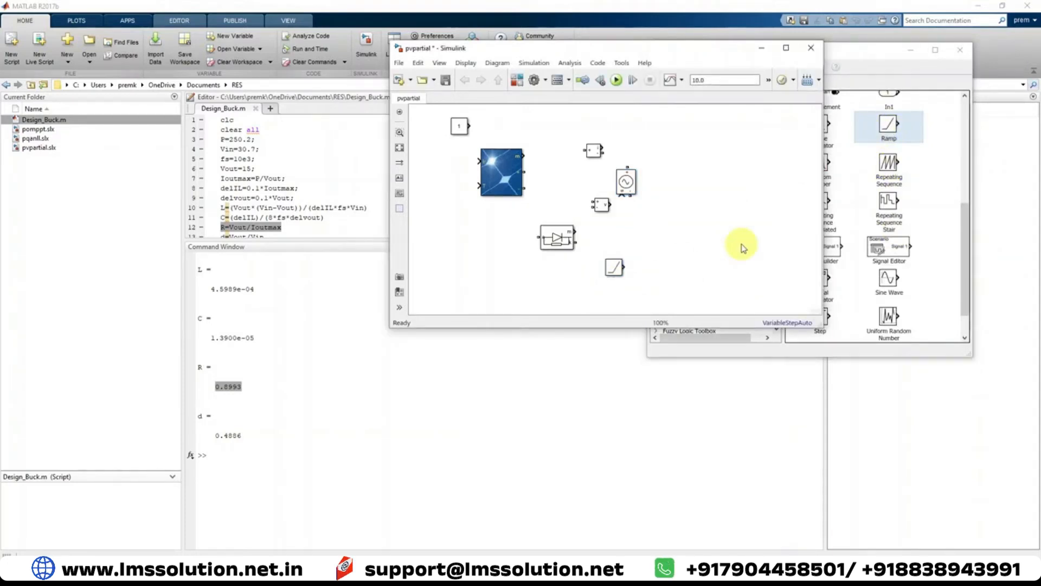
# Add a Scope block from the Simulink Sinks library and maximize the model window
pyautogui.click(866, 69)
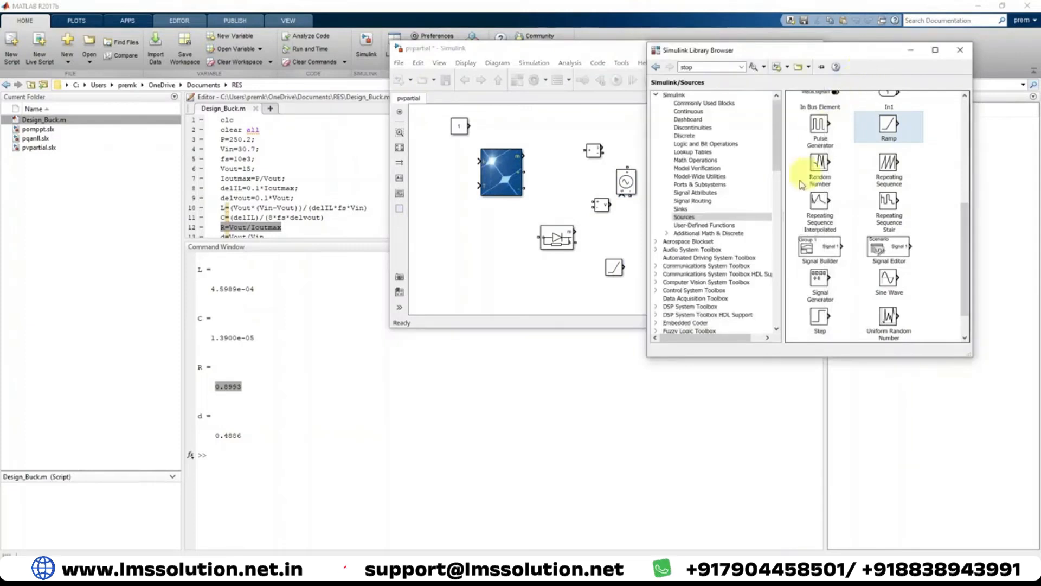
pyautogui.click(681, 209)
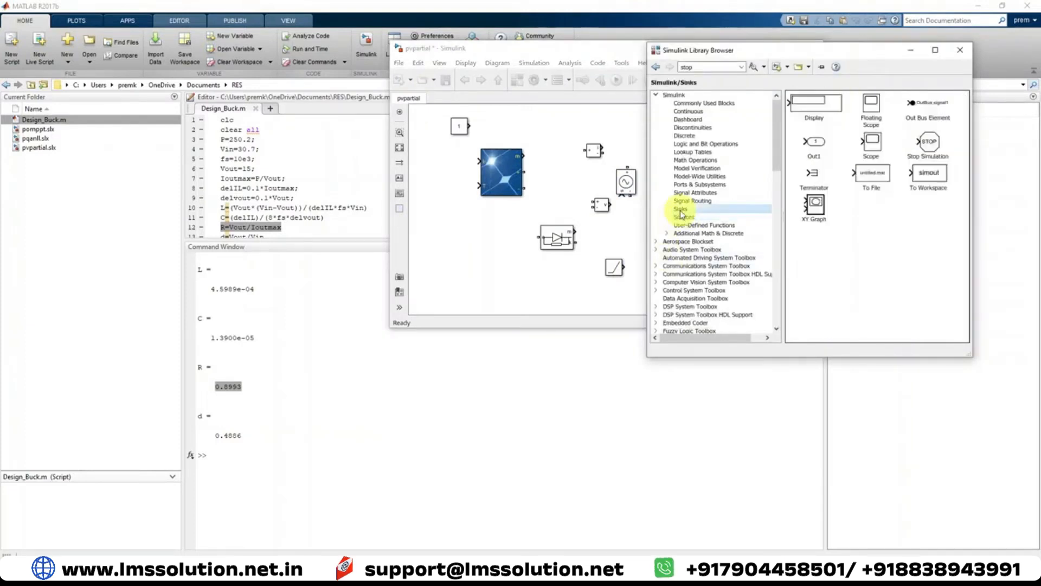
pyautogui.click(869, 156)
pyautogui.moveTo(873, 145); pyautogui.dragTo(685, 230)
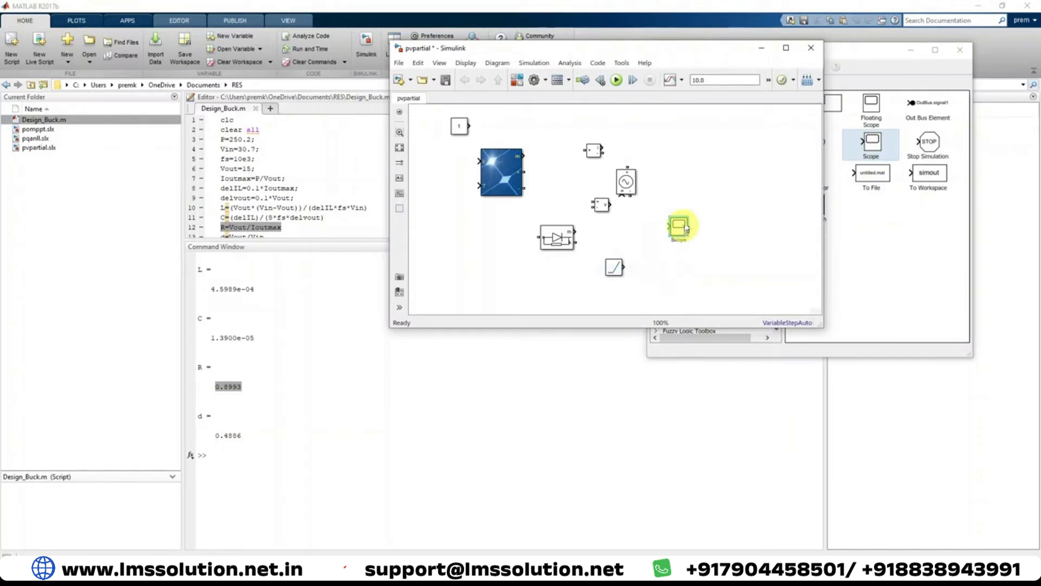
pyautogui.click(787, 48)
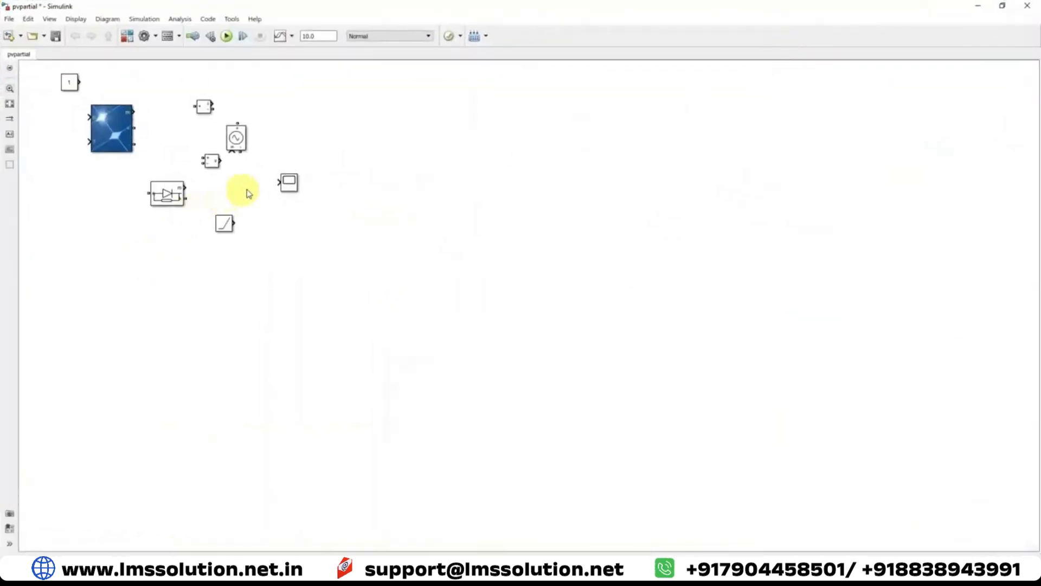
# Spread the blocks out, moving the scope, measurement, source and ramp blocks away from the PV array and diode
pyautogui.moveTo(289, 183); pyautogui.dragTo(620, 223)
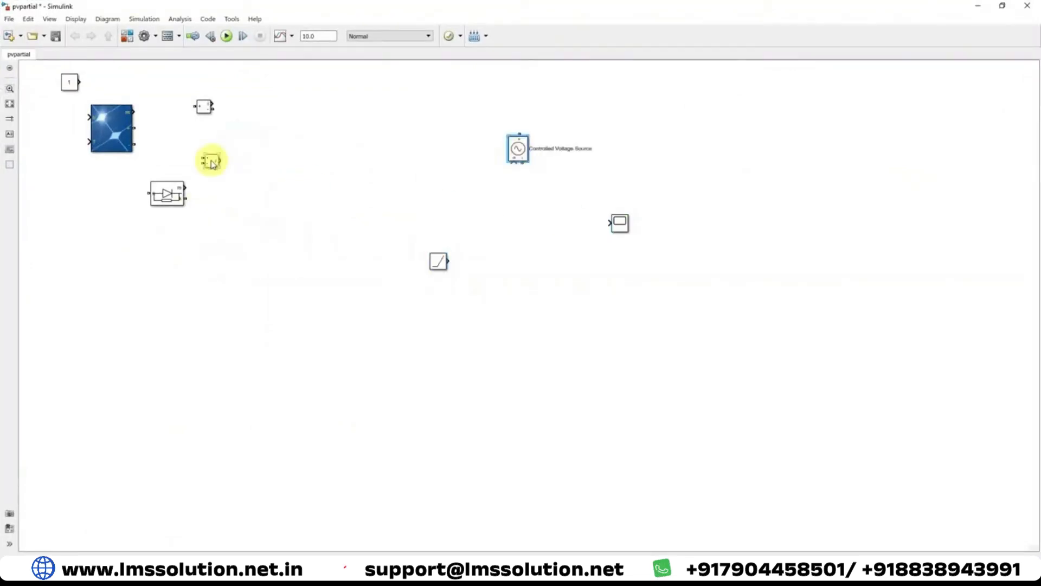
pyautogui.moveTo(212, 161); pyautogui.dragTo(499, 131)
pyautogui.moveTo(212, 111); pyautogui.dragTo(481, 135)
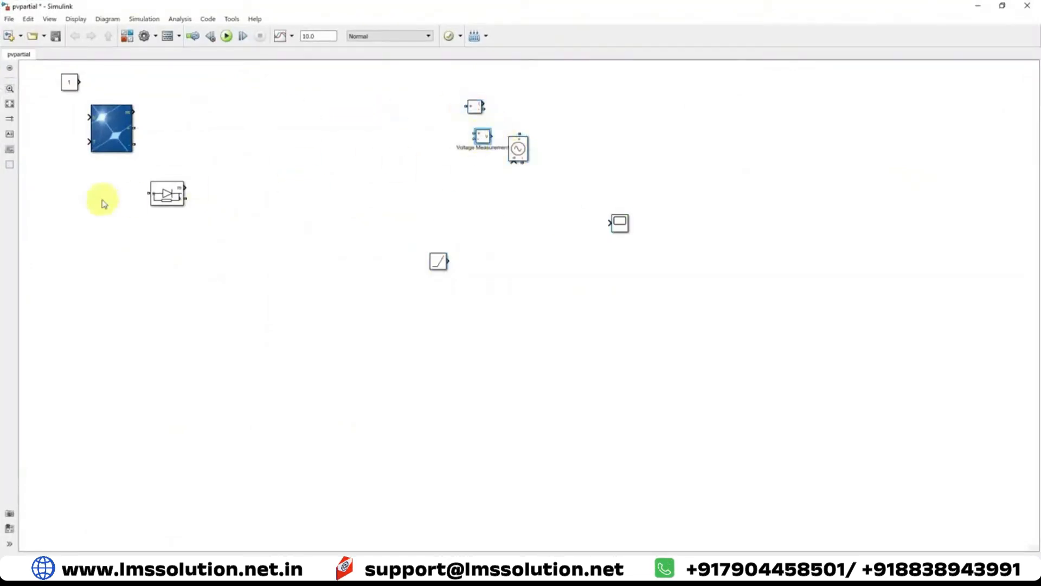
pyautogui.moveTo(165, 193); pyautogui.dragTo(68, 263)
pyautogui.moveTo(118, 150); pyautogui.dragTo(200, 227)
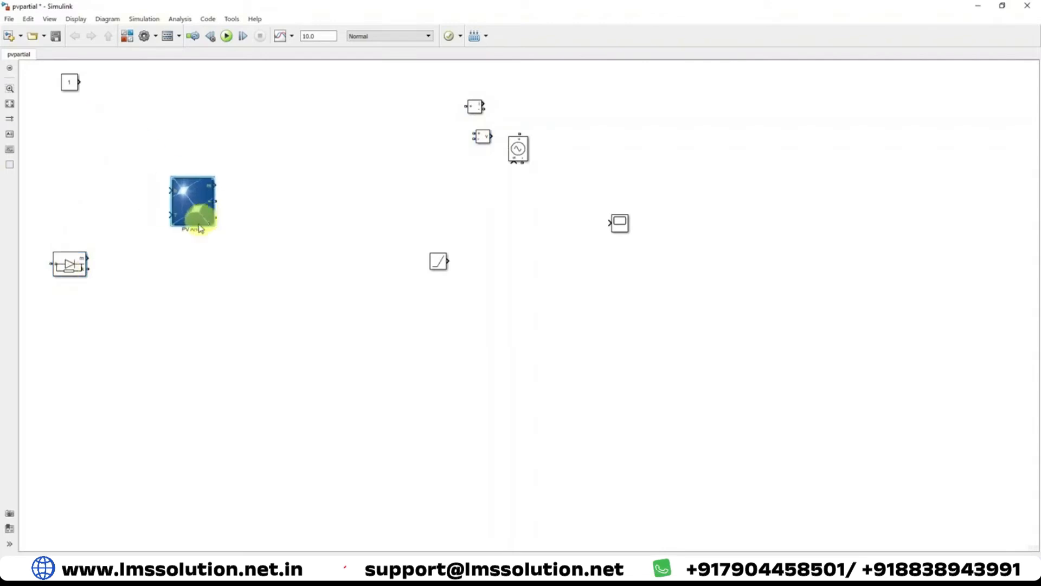
# Set the PV Array block to 1 parallel string and 1 series-connected module per string
pyautogui.doubleClick(199, 225)
pyautogui.doubleClick(297, 164)
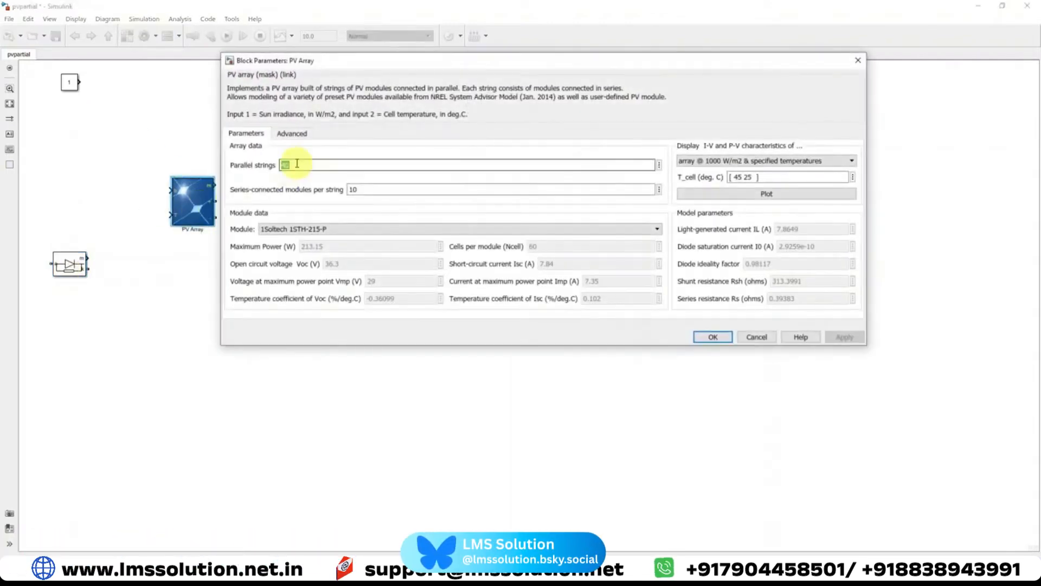
pyautogui.write('1')
pyautogui.doubleClick(353, 188)
pyautogui.write('1')
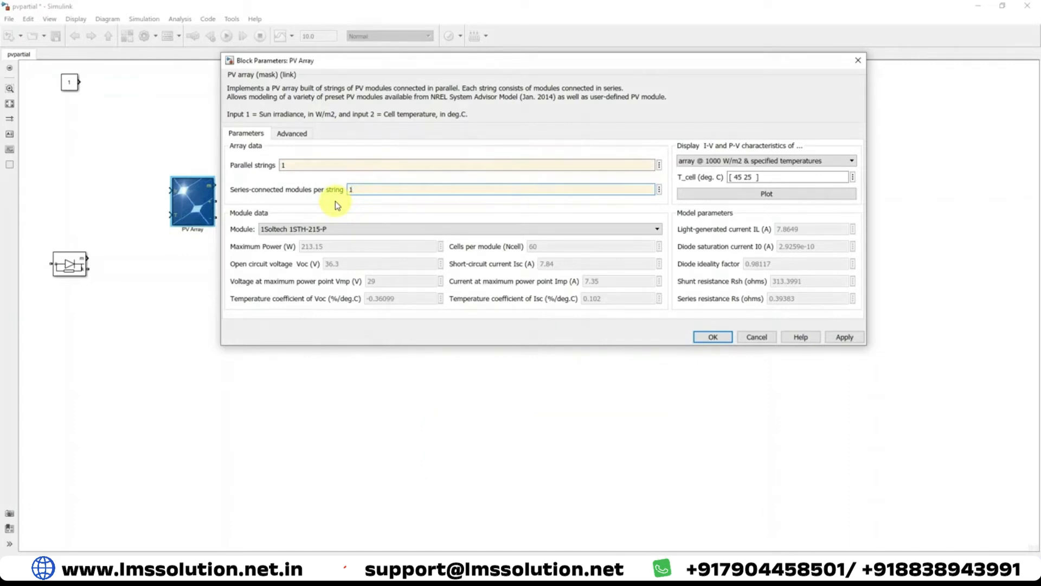
pyautogui.doubleClick(282, 165)
pyautogui.doubleClick(359, 190)
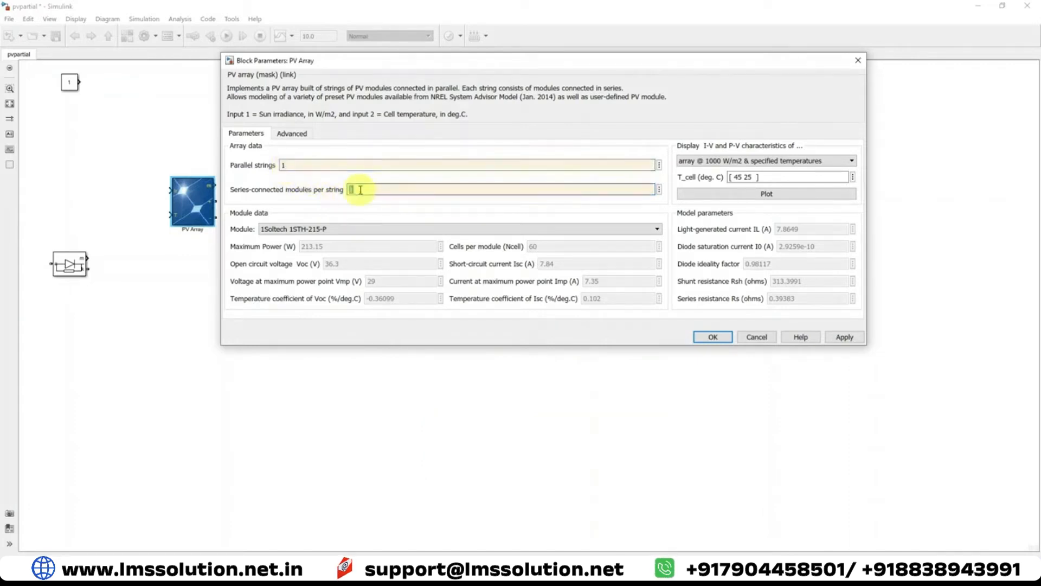
pyautogui.click(275, 325)
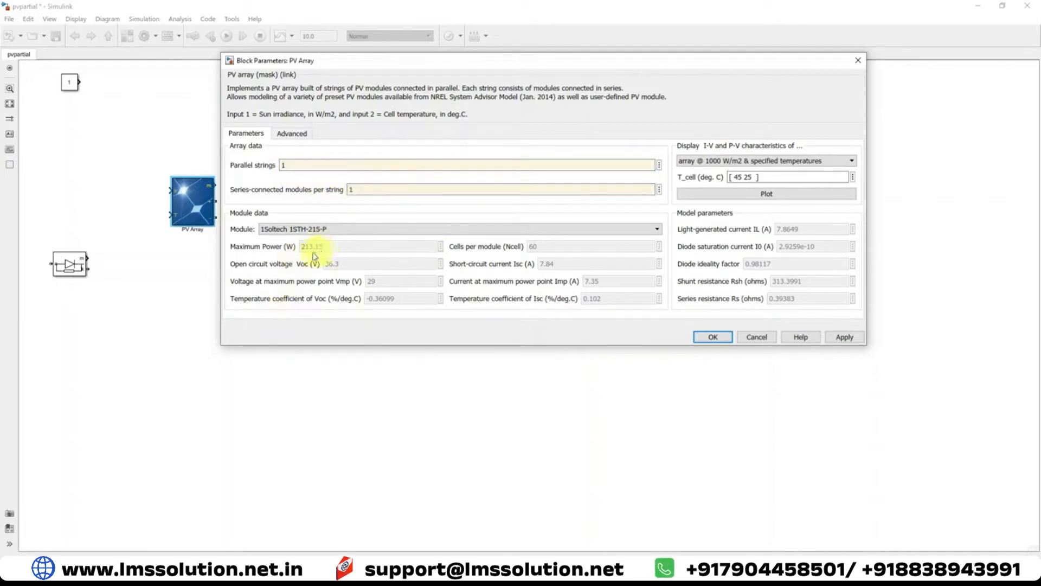
pyautogui.click(845, 337)
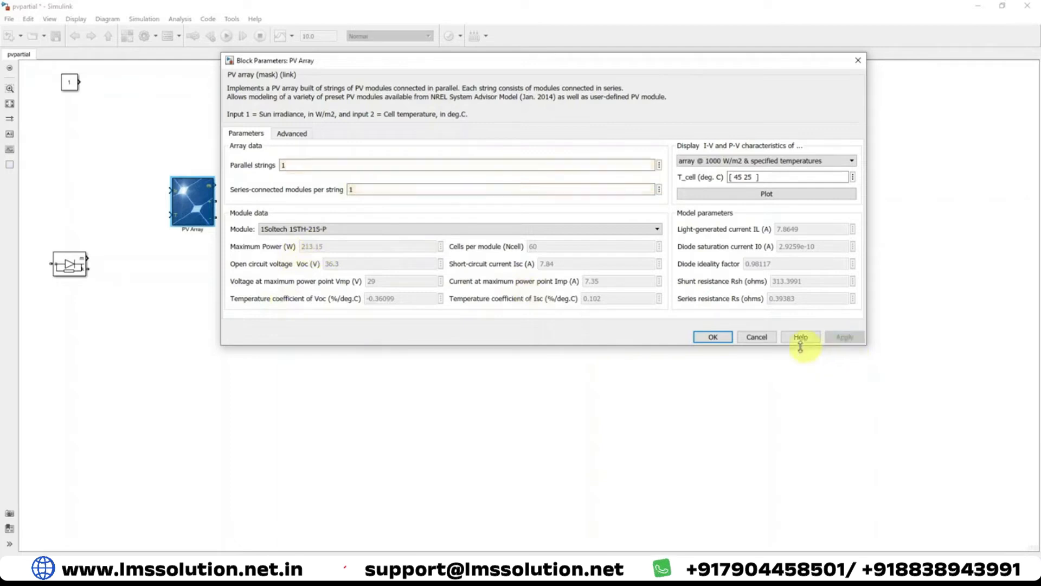
pyautogui.click(712, 336)
# Duplicate the PV array into a column of three, and place a rotated diode with two copies beside the arrays
pyautogui.hotkey('ctrl', 'c')
pyautogui.hotkey('ctrl', 'v')
pyautogui.moveTo(76, 269); pyautogui.dragTo(277, 289)
pyautogui.hotkey('ctrl', 'r')
pyautogui.hotkey('ctrl', 'c')
pyautogui.hotkey('ctrl', 'v')
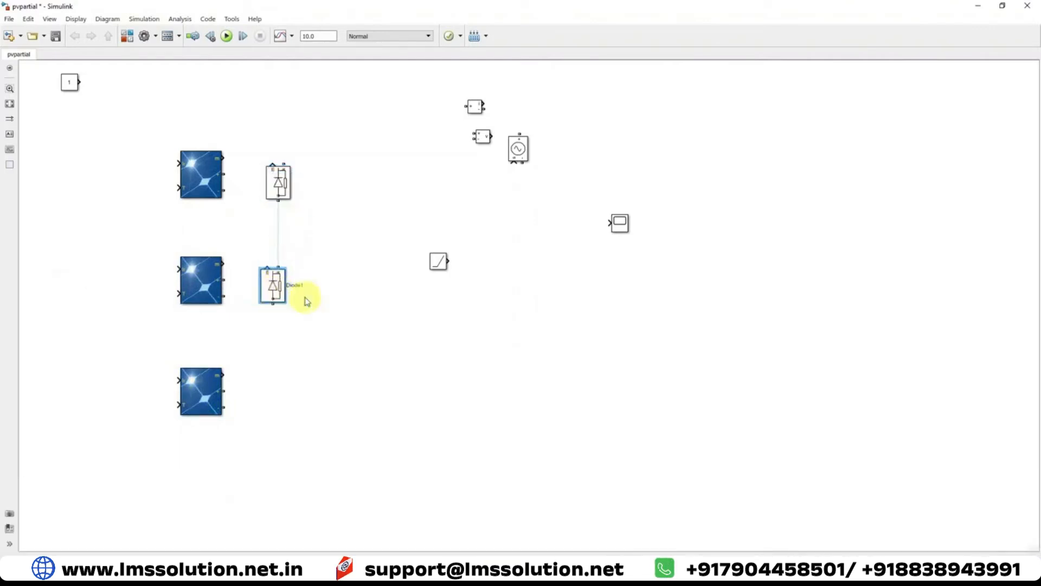
pyautogui.hotkey('ctrl', 'v')
# Connect the three diodes in series and wire the lowest PV array's terminals across its diode
pyautogui.moveTo(302, 205)
pyautogui.mouseDown()
pyautogui.moveTo(284, 391)
pyautogui.moveTo(270, 391)
pyautogui.moveTo(272, 305)
pyautogui.mouseUp()
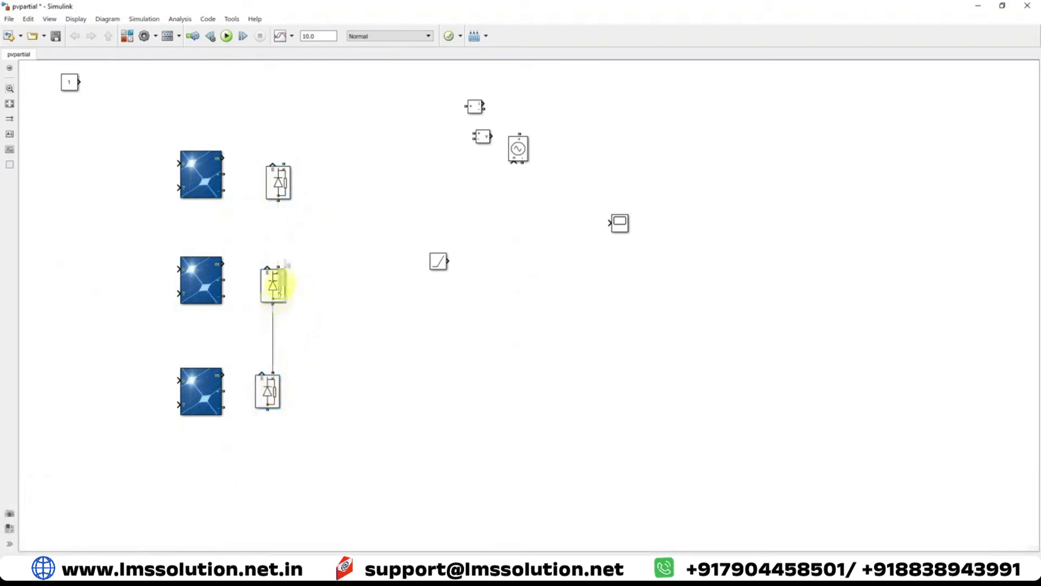
pyautogui.moveTo(279, 203); pyautogui.dragTo(279, 265)
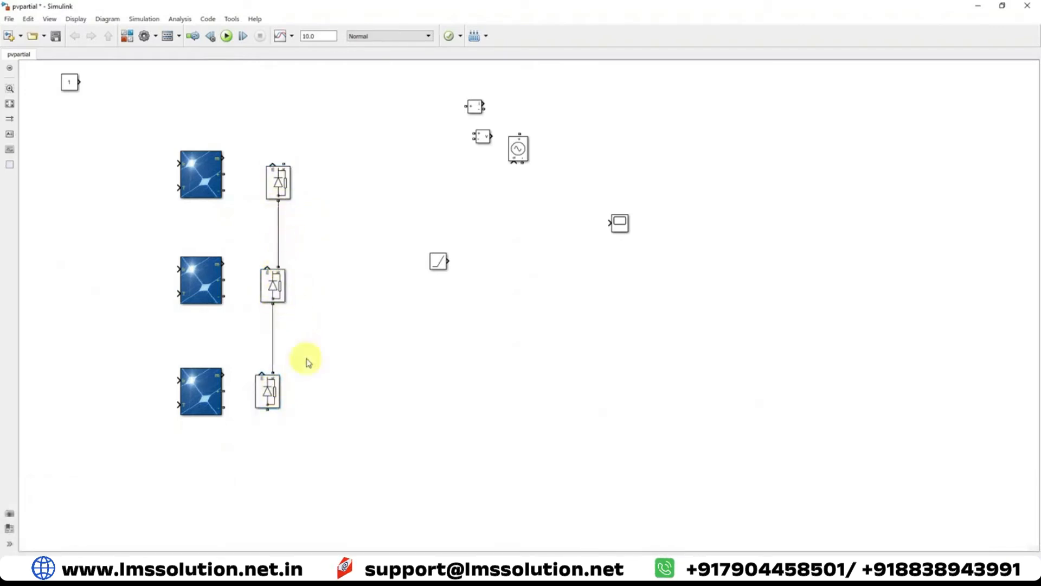
pyautogui.moveTo(224, 391)
pyautogui.mouseDown()
pyautogui.moveTo(251, 353)
pyautogui.moveTo(272, 347)
pyautogui.mouseUp()
pyautogui.moveTo(235, 413); pyautogui.dragTo(266, 415)
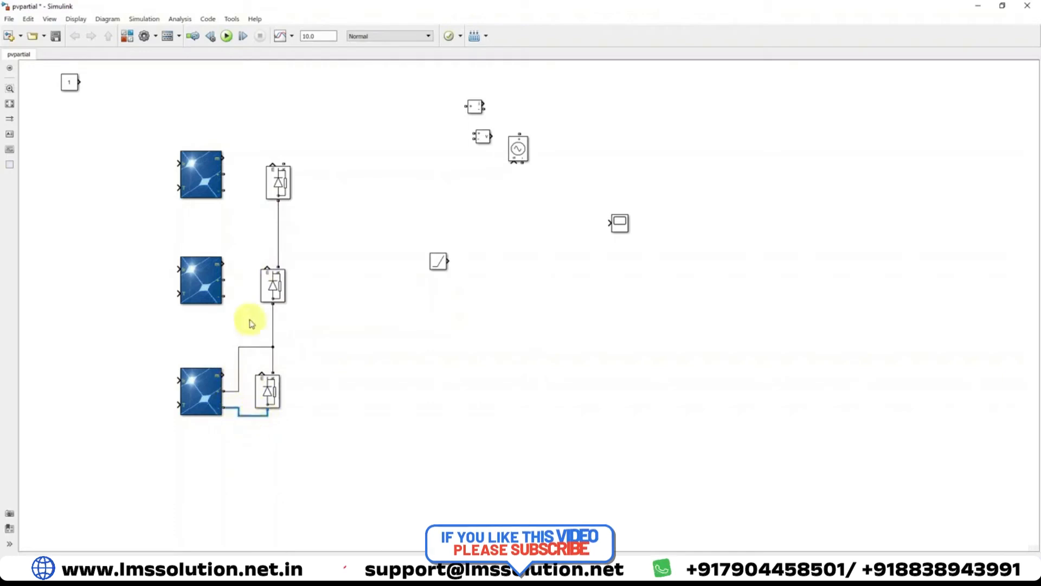
# Wire the middle PV array across the middle diode and the upper array's negative terminal to the junction between them
pyautogui.moveTo(226, 297); pyautogui.dragTo(240, 345)
pyautogui.moveTo(224, 280); pyautogui.dragTo(277, 234)
pyautogui.moveTo(222, 191); pyautogui.dragTo(242, 234)
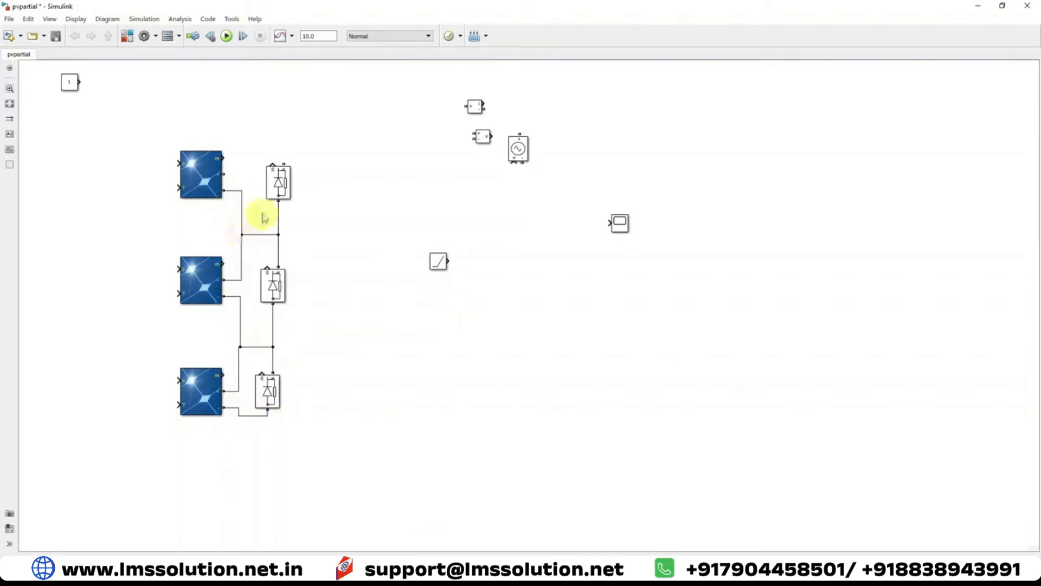
# Connect the upper PV array's positive terminal to its diode and feed the array's two inputs with constants 1000 and 25
pyautogui.moveTo(225, 173); pyautogui.dragTo(267, 140)
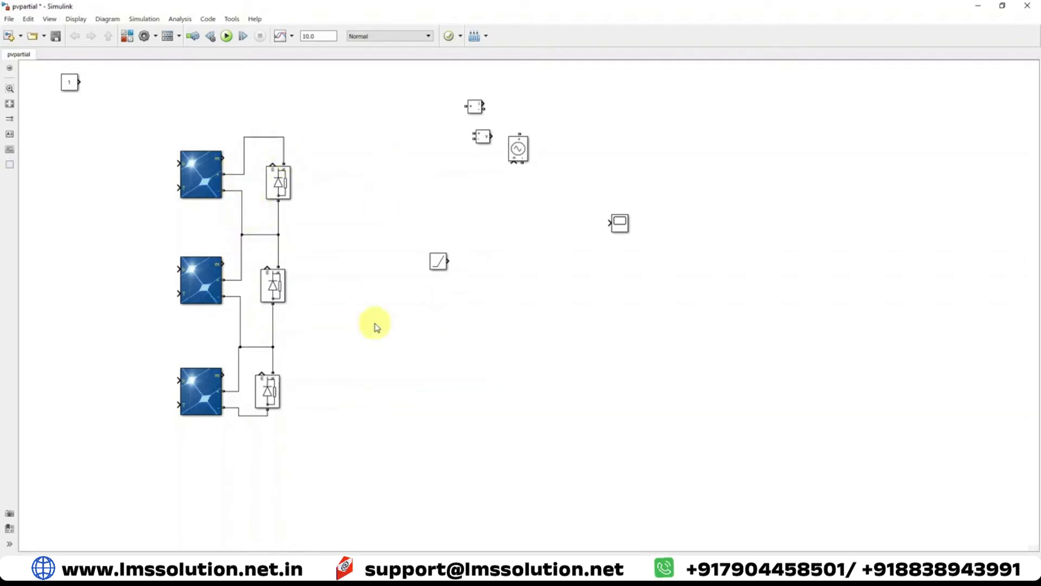
pyautogui.moveTo(73, 82); pyautogui.dragTo(146, 196)
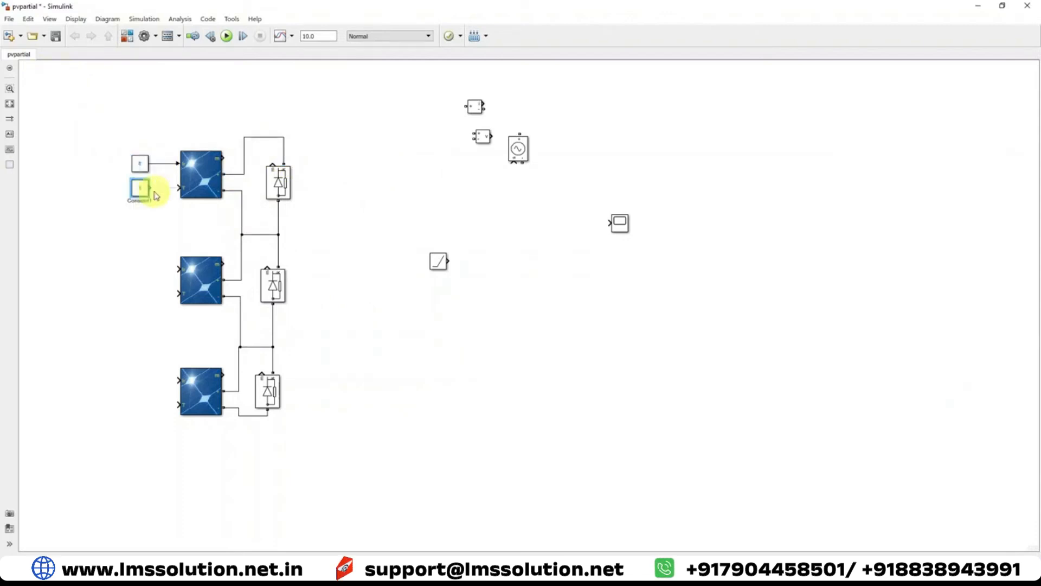
pyautogui.doubleClick(145, 170)
pyautogui.write('1000')
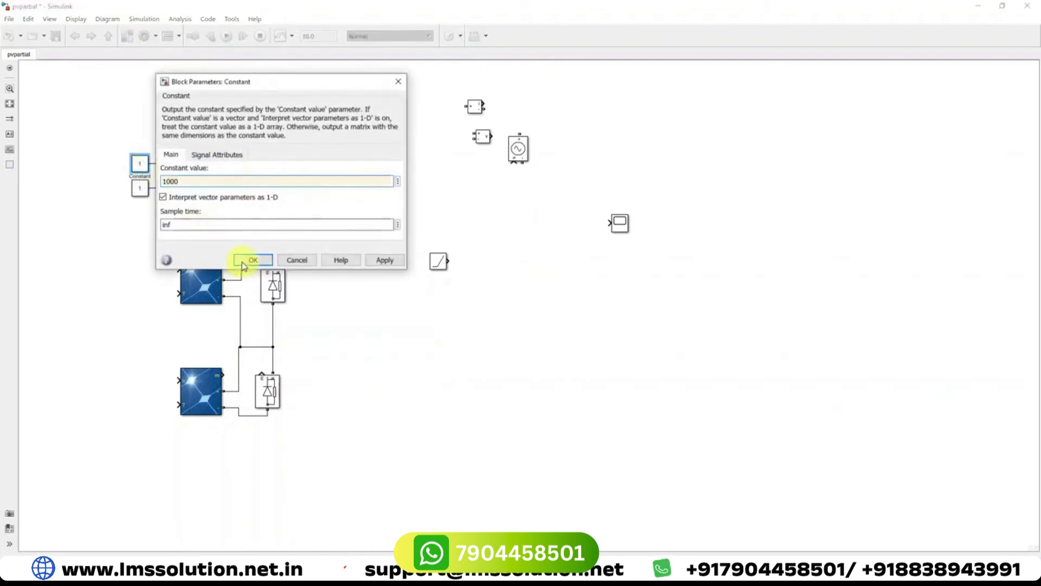
pyautogui.click(250, 260)
pyautogui.doubleClick(139, 189)
pyautogui.write('25')
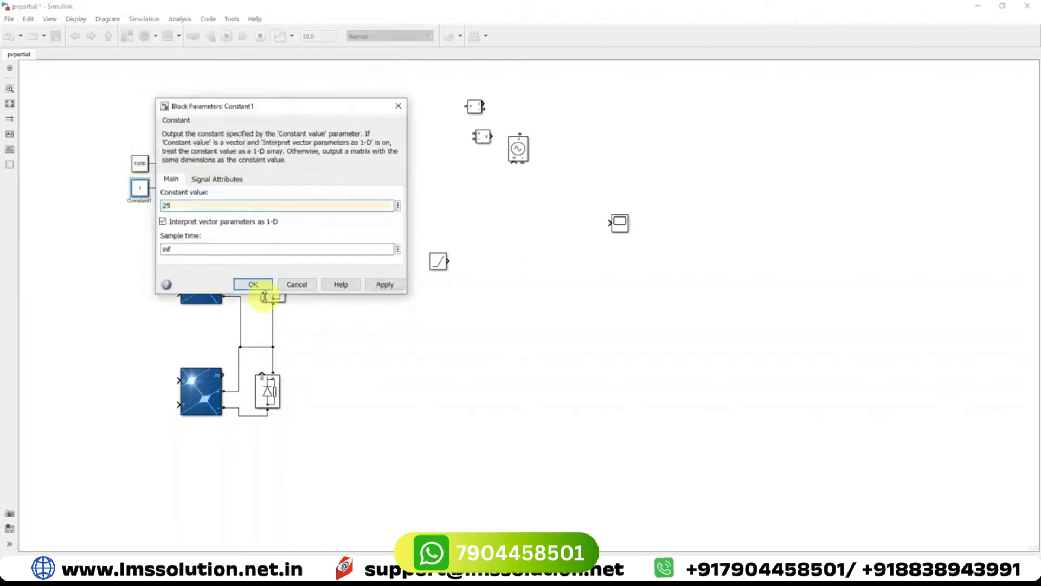
pyautogui.click(253, 284)
# Copy the constants to the middle PV array's inputs, using 300 for irradiance and 25 for temperature
pyautogui.moveTo(144, 173); pyautogui.dragTo(142, 272)
pyautogui.doubleClick(140, 269)
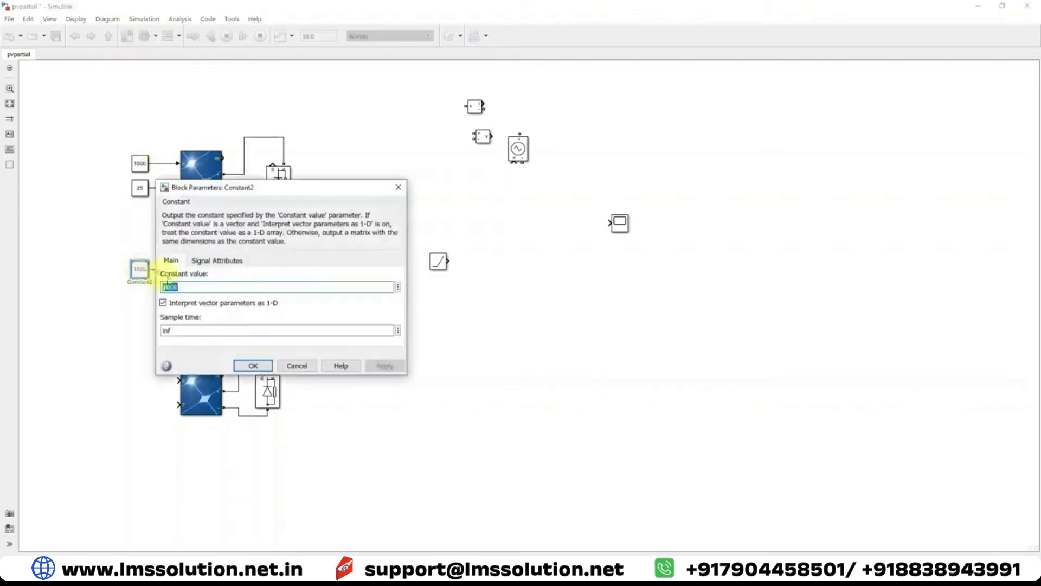
pyautogui.click(276, 569)
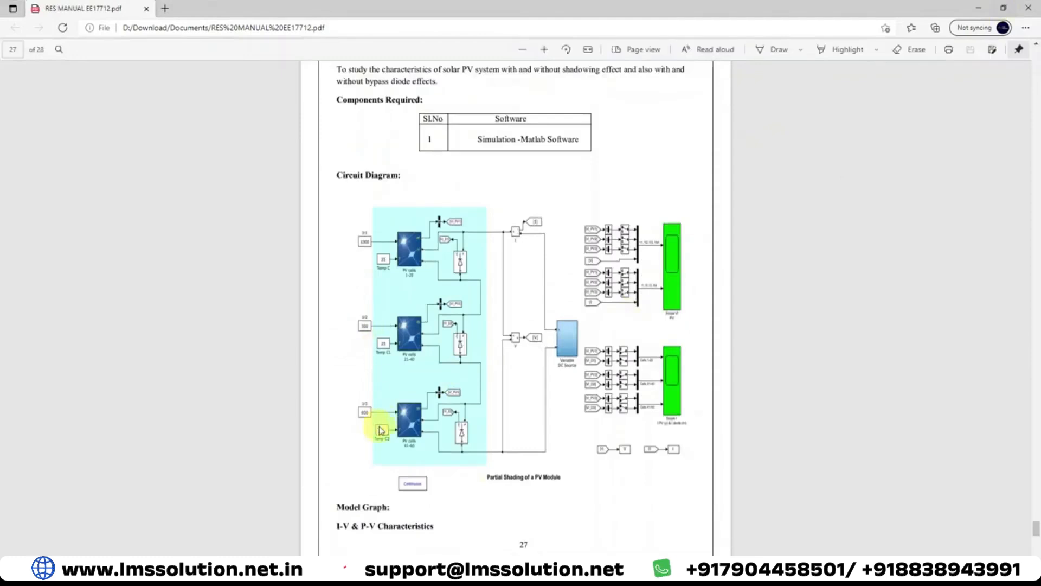
pyautogui.click(399, 499)
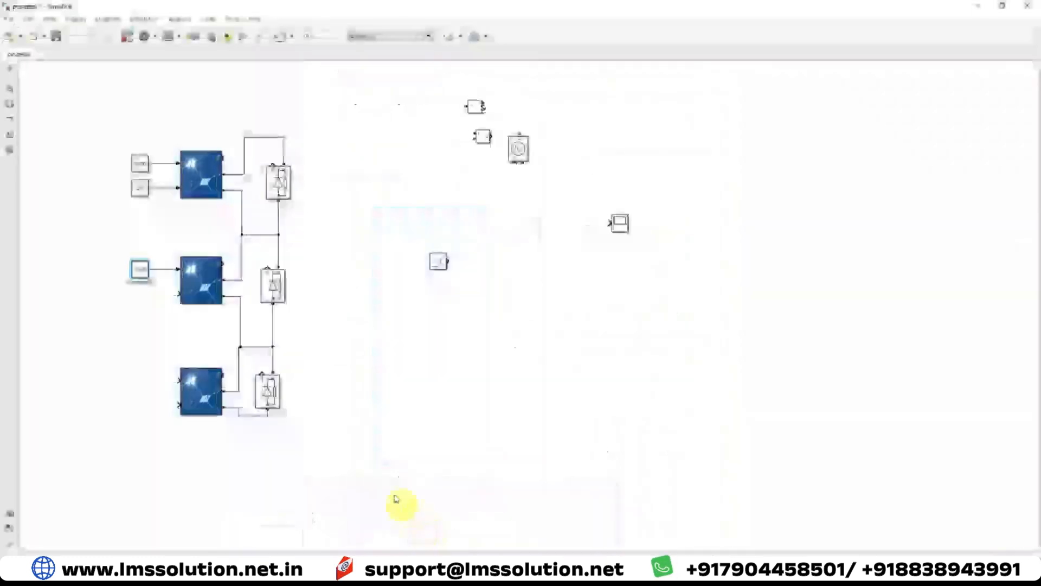
pyautogui.doubleClick(139, 281)
pyautogui.write('300')
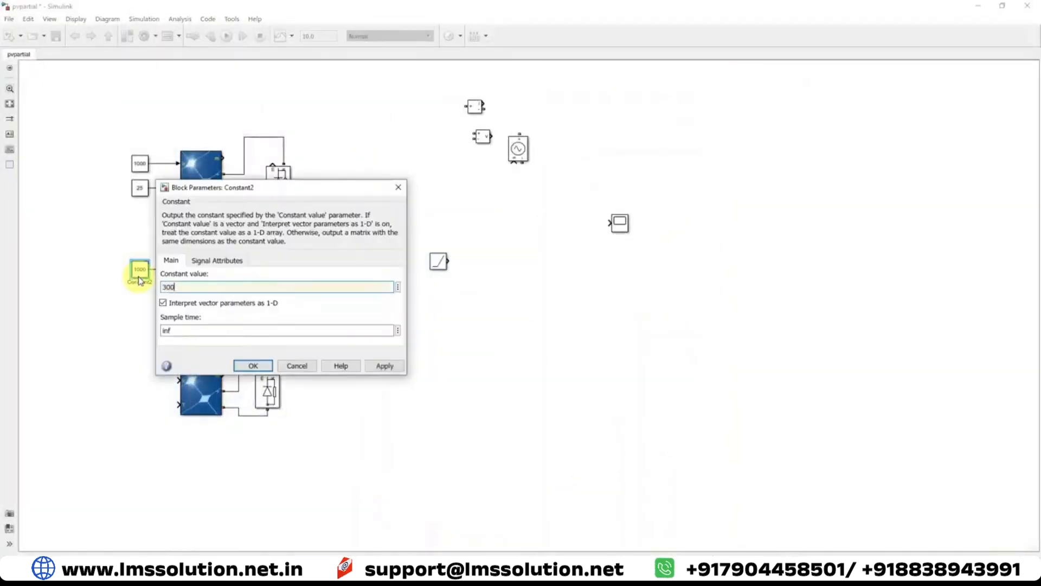
pyautogui.click(241, 365)
pyautogui.moveTo(136, 190); pyautogui.dragTo(143, 308)
pyautogui.click(174, 294)
# Feed the lowest PV array with copied constants of 600 for irradiance and 25 for temperature
pyautogui.moveTo(140, 272); pyautogui.dragTo(146, 385)
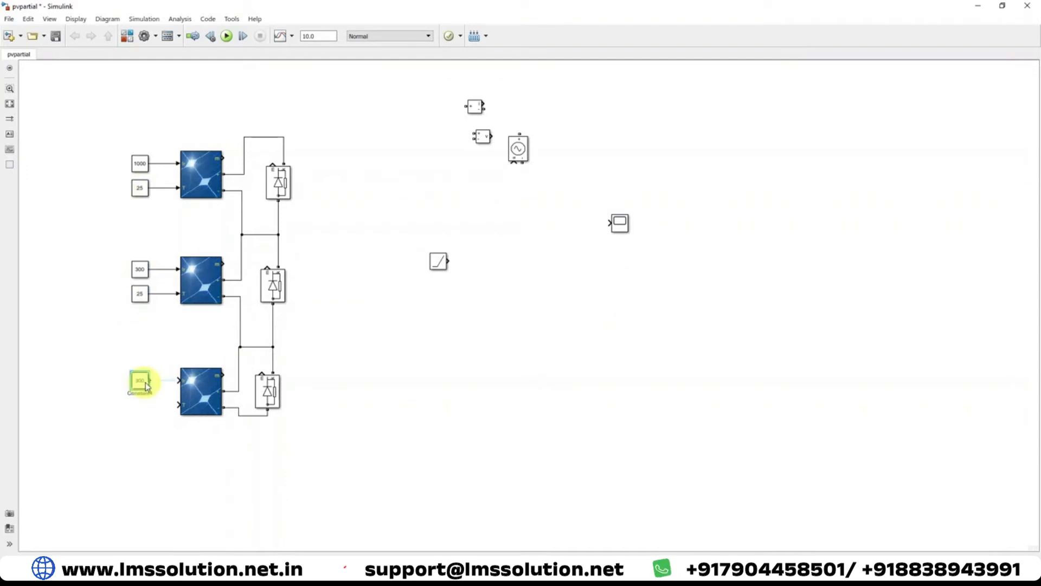
pyautogui.doubleClick(146, 385)
pyautogui.write('600')
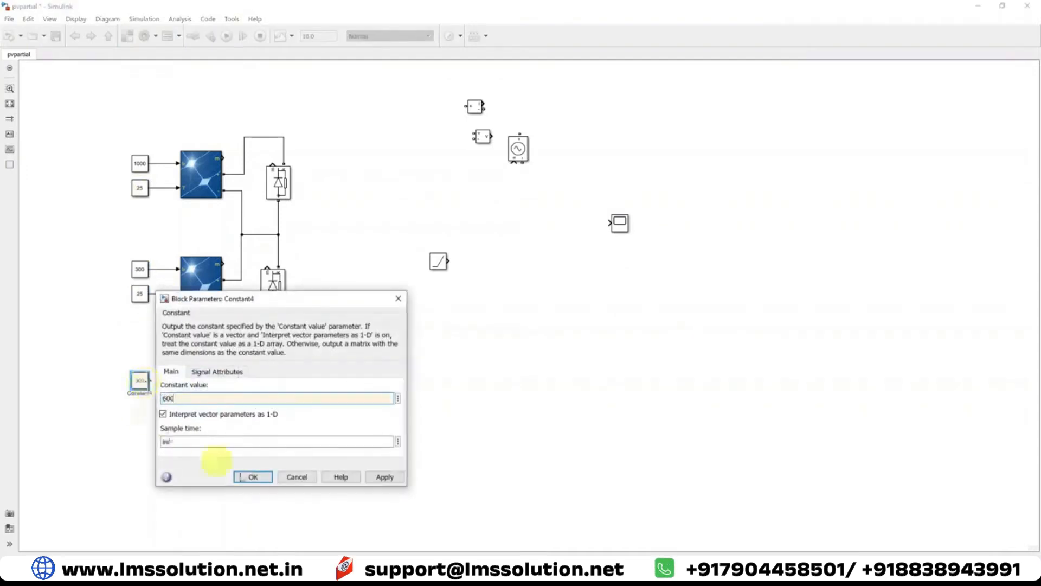
pyautogui.click(251, 476)
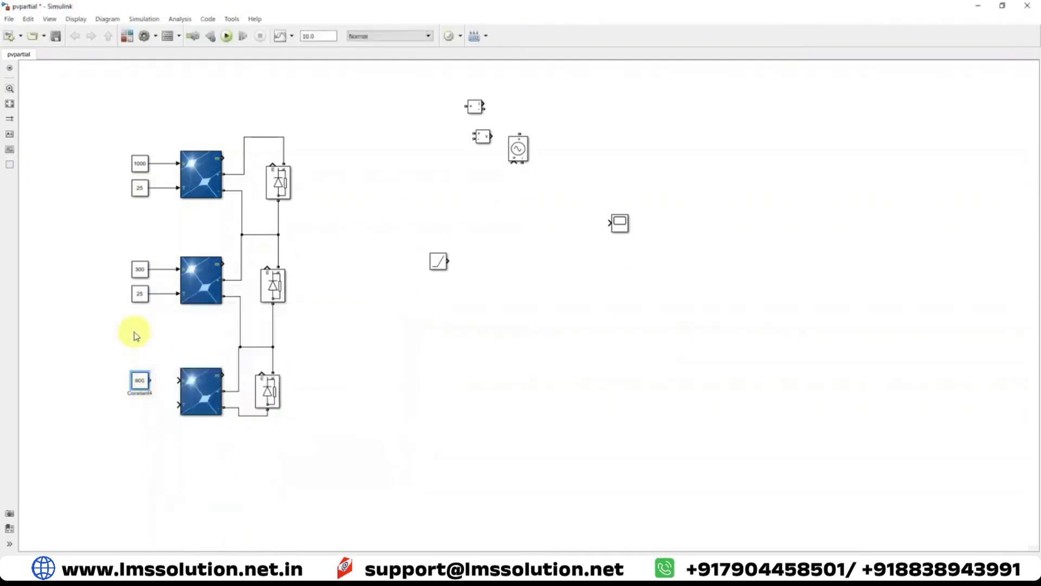
pyautogui.moveTo(140, 297); pyautogui.dragTo(146, 418)
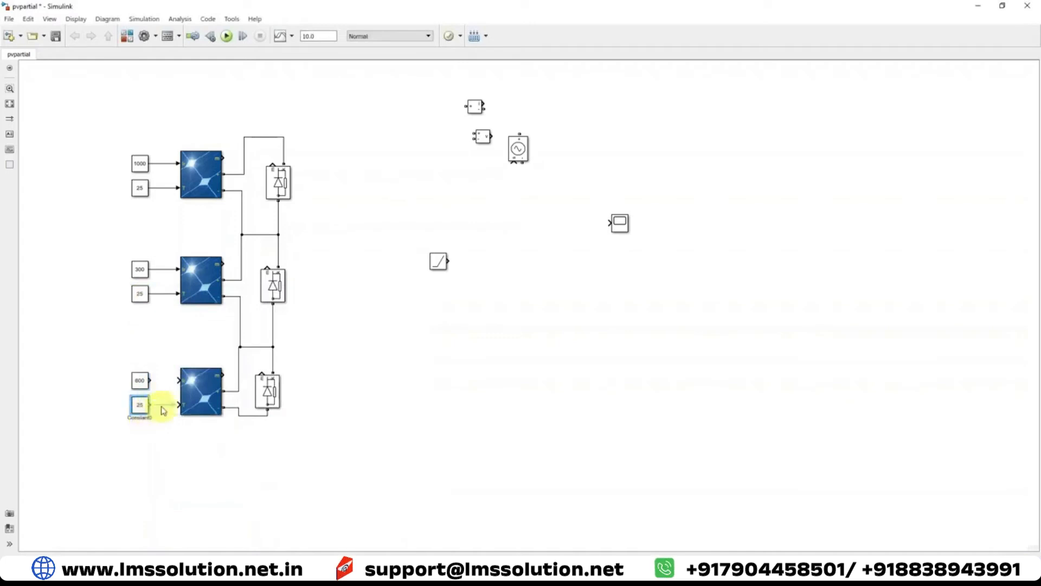
pyautogui.click(181, 424)
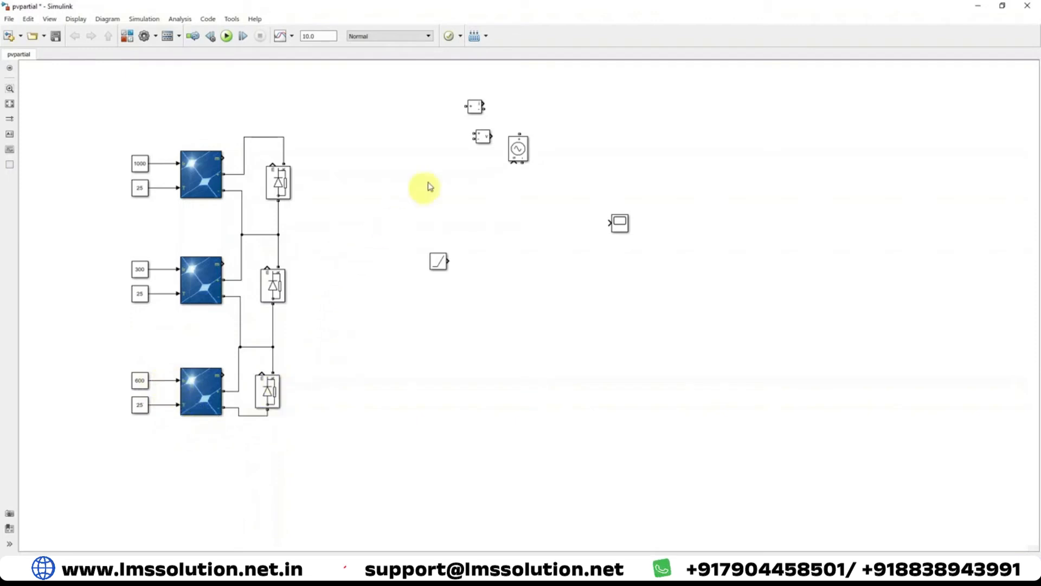
# Connect the current measurement to the PV string's positive end and wire the controlled voltage source from it to the string's negative end
pyautogui.moveTo(475, 107)
pyautogui.mouseDown()
pyautogui.moveTo(447, 132)
pyautogui.moveTo(284, 136)
pyautogui.mouseUp()
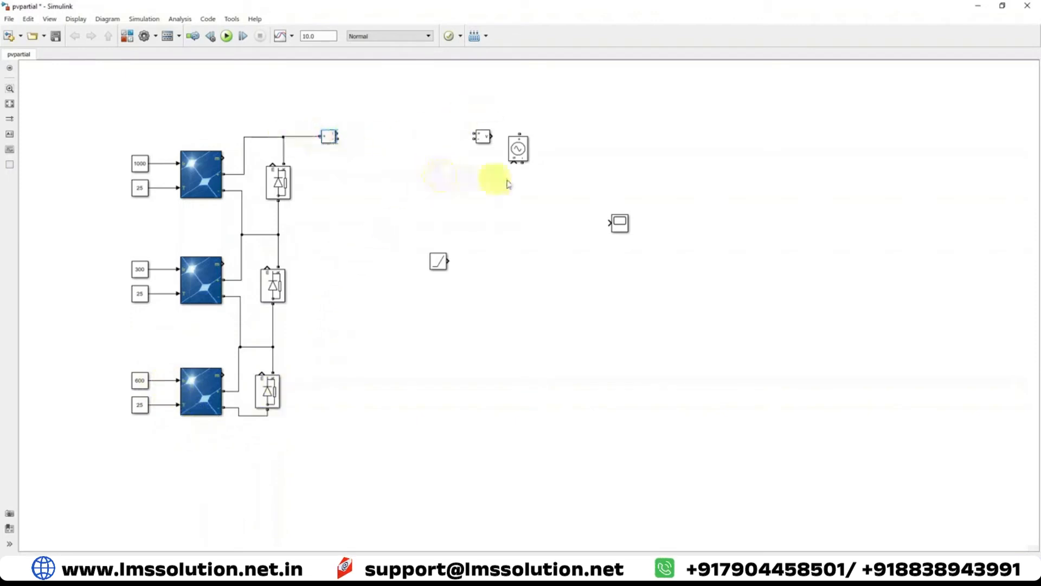
pyautogui.moveTo(448, 257); pyautogui.dragTo(662, 299)
pyautogui.moveTo(516, 149)
pyautogui.mouseDown()
pyautogui.moveTo(440, 283)
pyautogui.moveTo(408, 294)
pyautogui.moveTo(418, 235)
pyautogui.moveTo(372, 151)
pyautogui.moveTo(339, 138)
pyautogui.mouseUp()
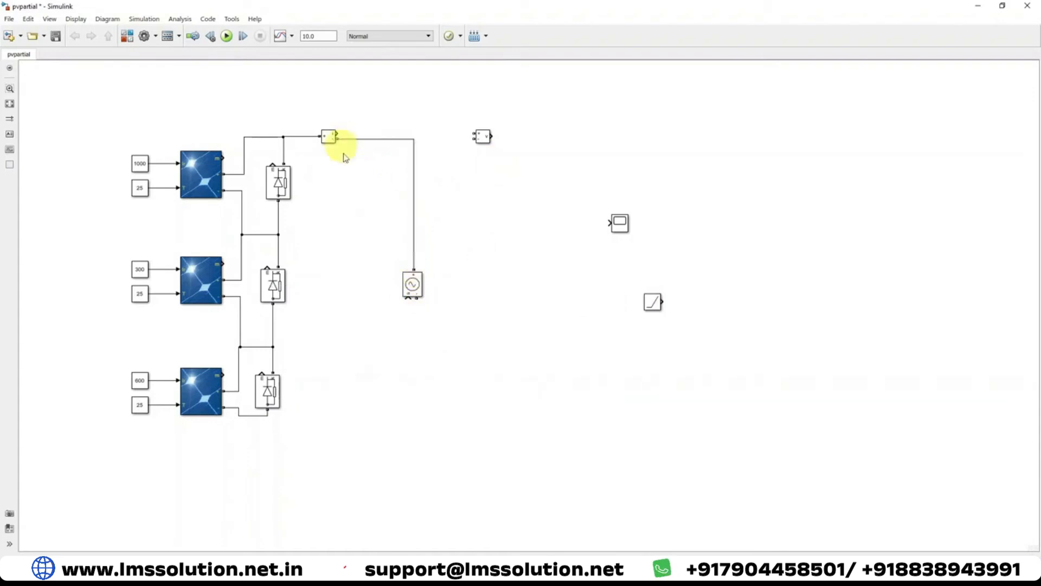
pyautogui.moveTo(415, 297)
pyautogui.mouseDown()
pyautogui.moveTo(416, 349)
pyautogui.moveTo(263, 416)
pyautogui.mouseUp()
# Wire the voltage measurement block in parallel with the controlled voltage source
pyautogui.moveTo(482, 138)
pyautogui.mouseDown()
pyautogui.moveTo(491, 291)
pyautogui.moveTo(433, 156)
pyautogui.moveTo(411, 142)
pyautogui.moveTo(426, 141)
pyautogui.mouseUp()
pyautogui.moveTo(477, 285); pyautogui.dragTo(416, 416)
pyautogui.click(412, 286)
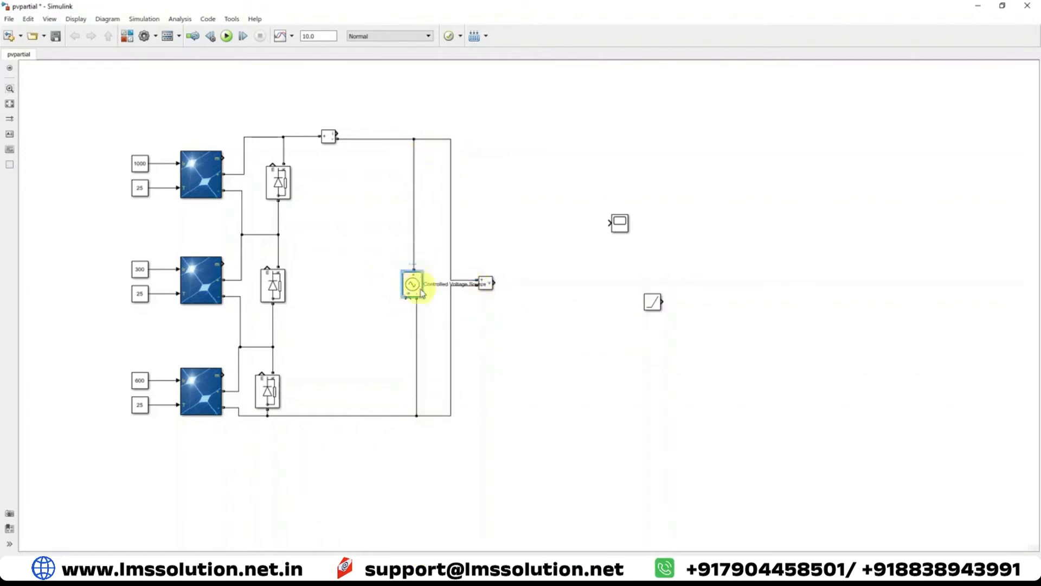
pyautogui.click(378, 342)
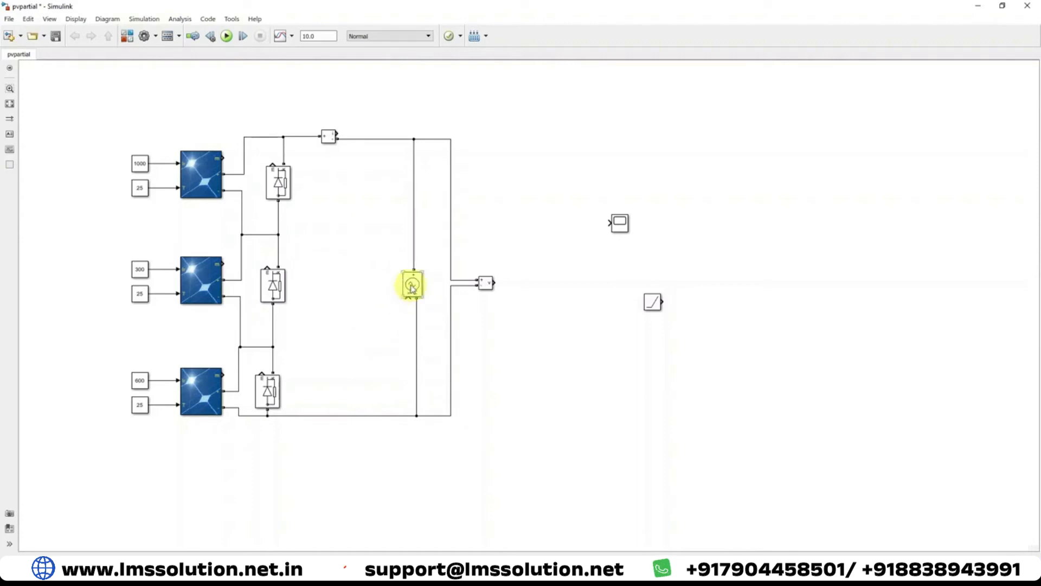
# Connect the Ramp block to the controlled voltage source's signal input and set its slope to 10
pyautogui.moveTo(654, 303); pyautogui.dragTo(410, 298)
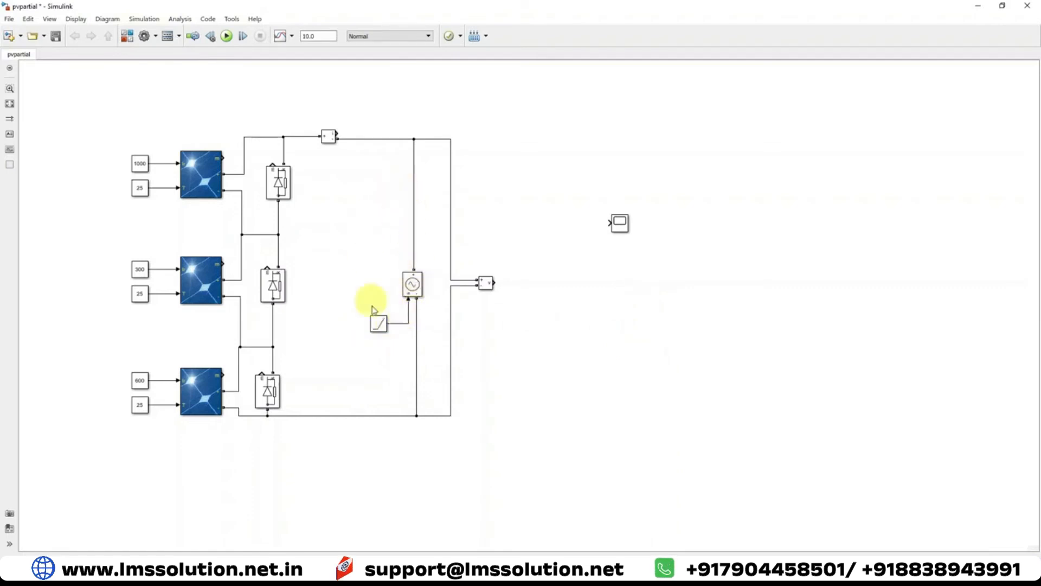
pyautogui.doubleClick(379, 323)
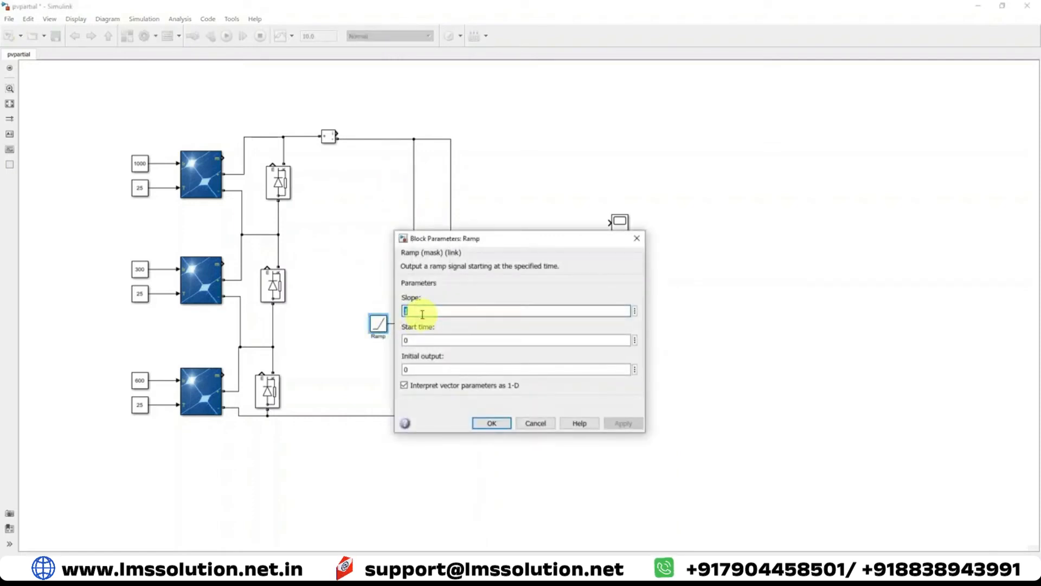
pyautogui.write('10')
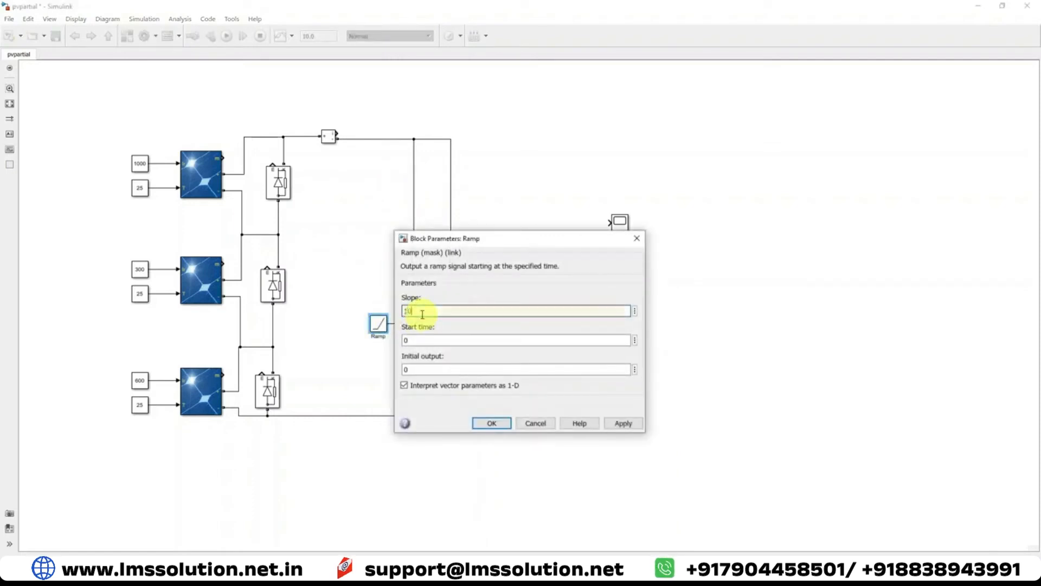
pyautogui.press('Return')
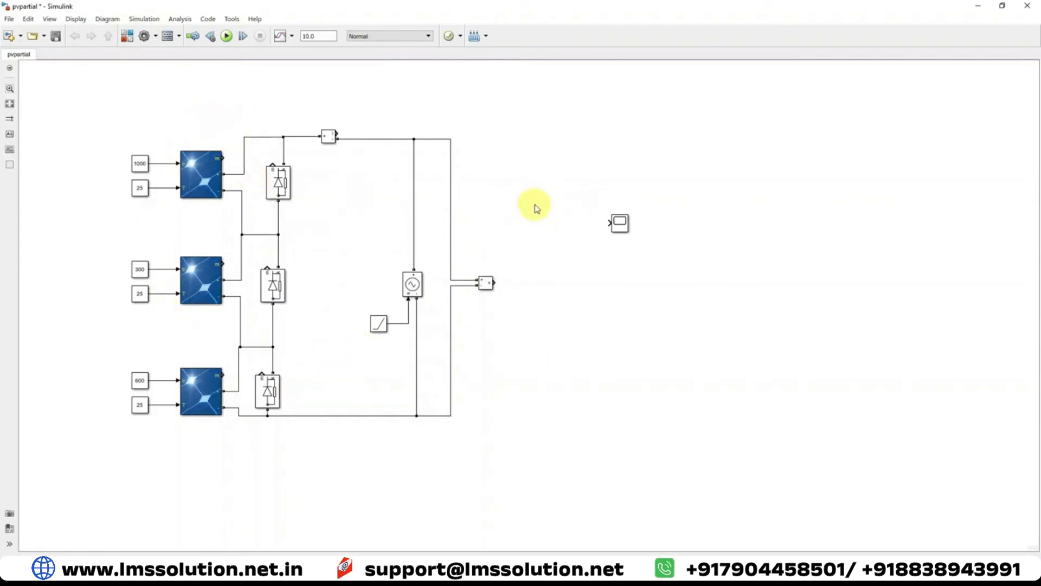
# Add a Product block from the Math Operations library and place the scope beside it
pyautogui.click(127, 36)
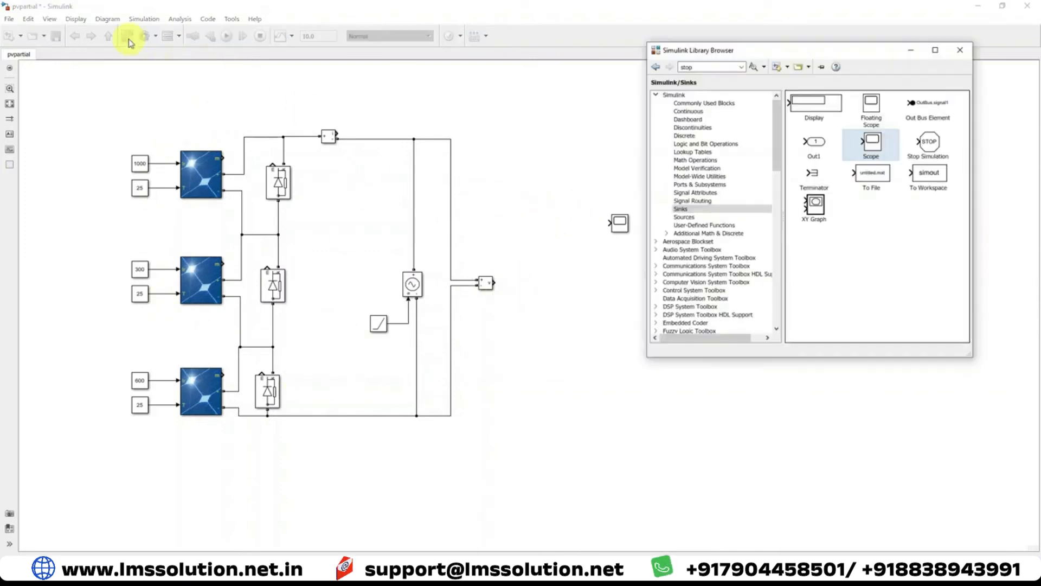
pyautogui.click(689, 160)
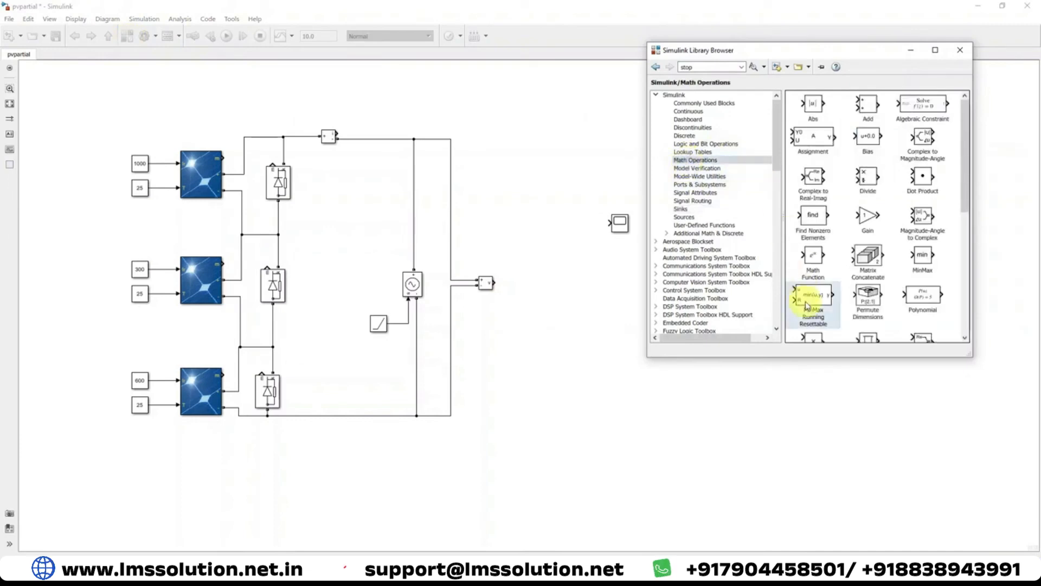
pyautogui.scroll(-2, 808, 297)
pyautogui.moveTo(819, 287); pyautogui.dragTo(555, 214)
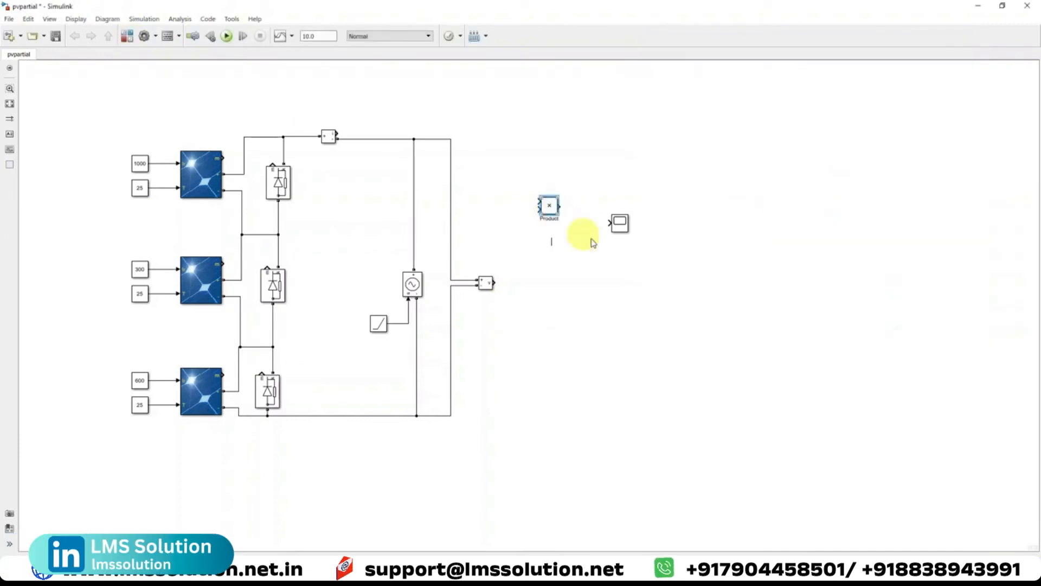
pyautogui.moveTo(618, 226); pyautogui.dragTo(631, 208)
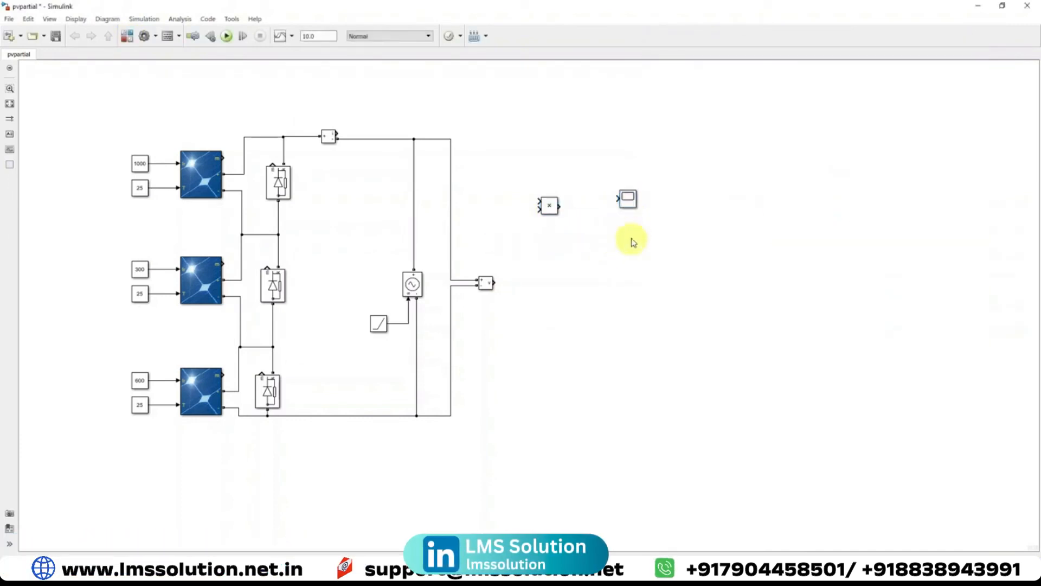
# Configure the scope with 3 input ports and a layout of three stacked displays
pyautogui.doubleClick(630, 205)
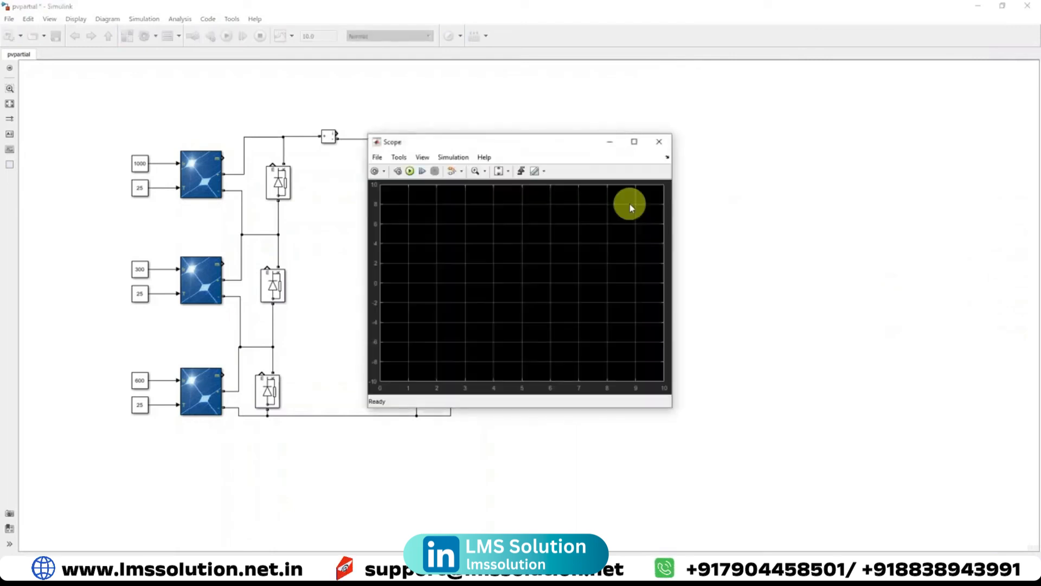
pyautogui.moveTo(438, 148); pyautogui.dragTo(504, 171)
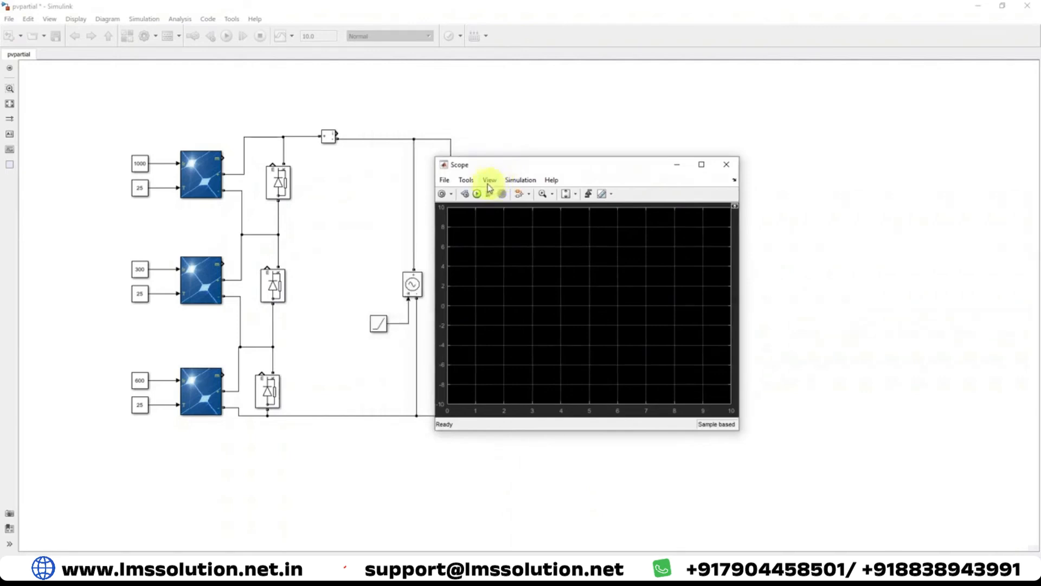
pyautogui.click(489, 180)
pyautogui.click(511, 207)
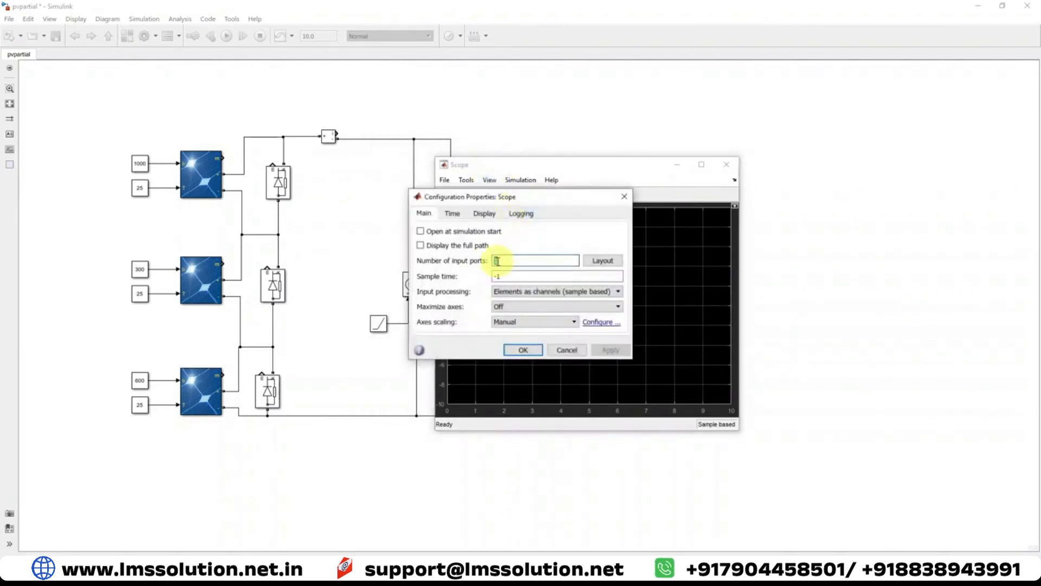
pyautogui.write('3')
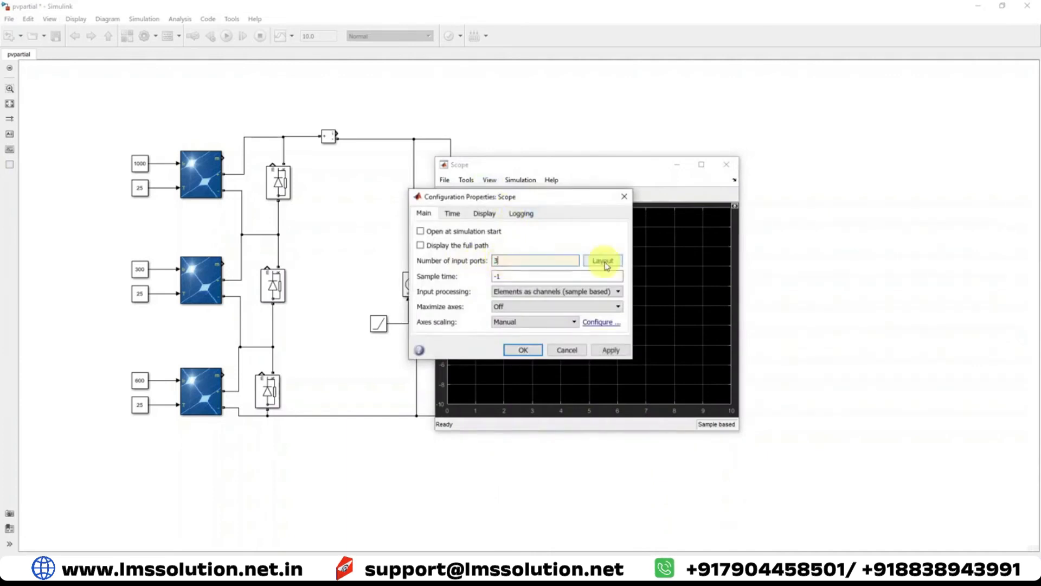
pyautogui.click(602, 261)
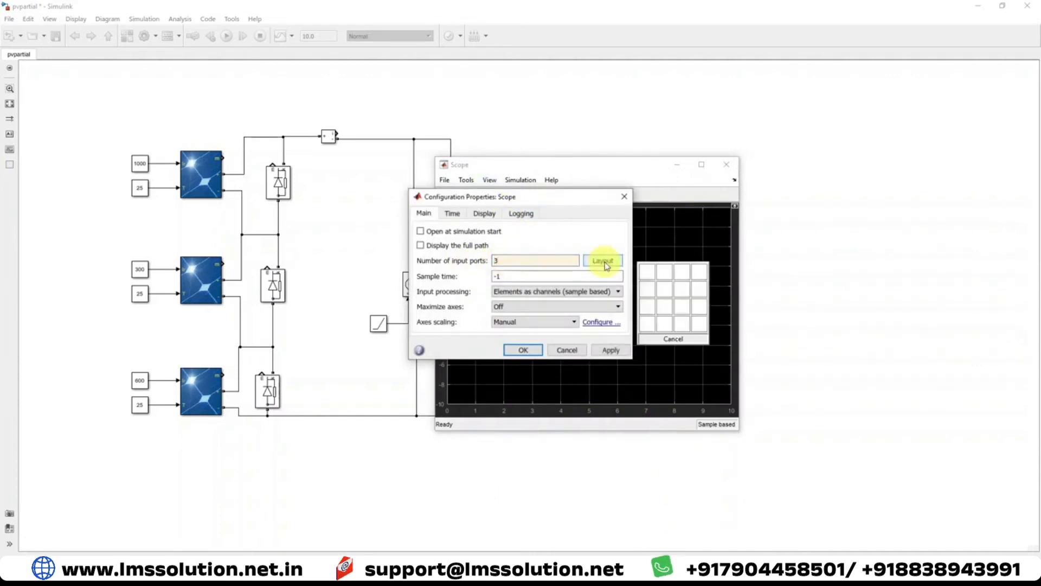
pyautogui.click(647, 304)
pyautogui.click(610, 350)
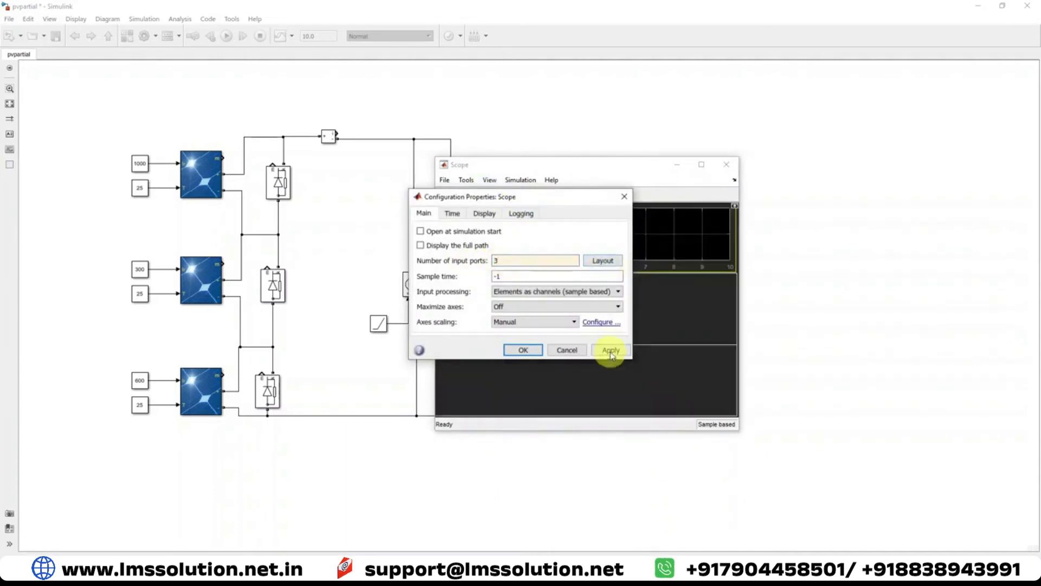
pyautogui.click(523, 350)
pyautogui.moveTo(600, 165); pyautogui.dragTo(831, 92)
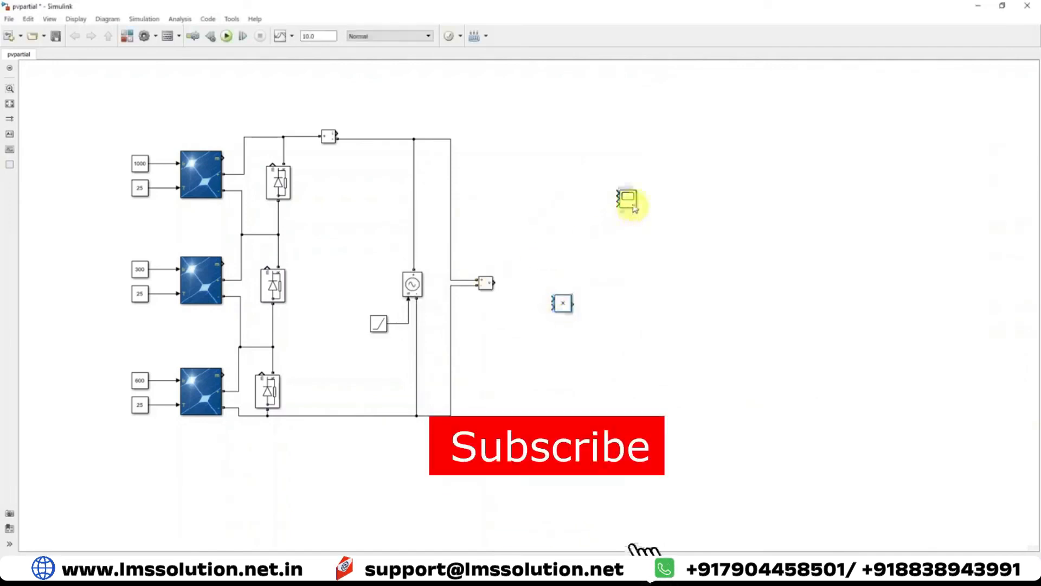
# Enlarge the scope and wire voltage, current and their product to its first, second and third inputs
pyautogui.moveTo(634, 217); pyautogui.dragTo(638, 265)
pyautogui.moveTo(493, 283); pyautogui.dragTo(617, 195)
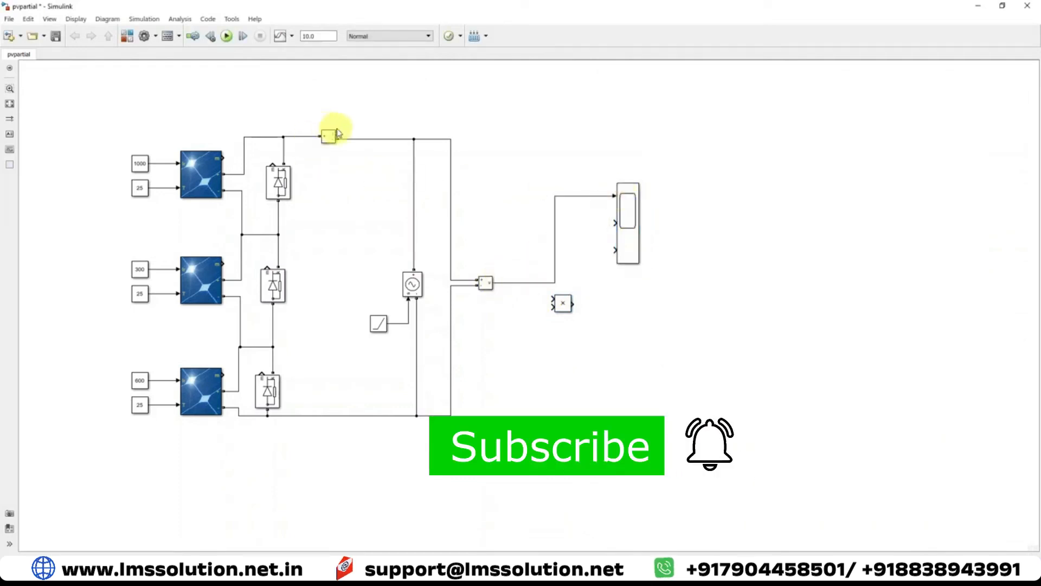
pyautogui.moveTo(337, 131); pyautogui.dragTo(658, 230)
pyautogui.moveTo(569, 300); pyautogui.dragTo(601, 199)
pyautogui.moveTo(616, 253); pyautogui.dragTo(587, 233)
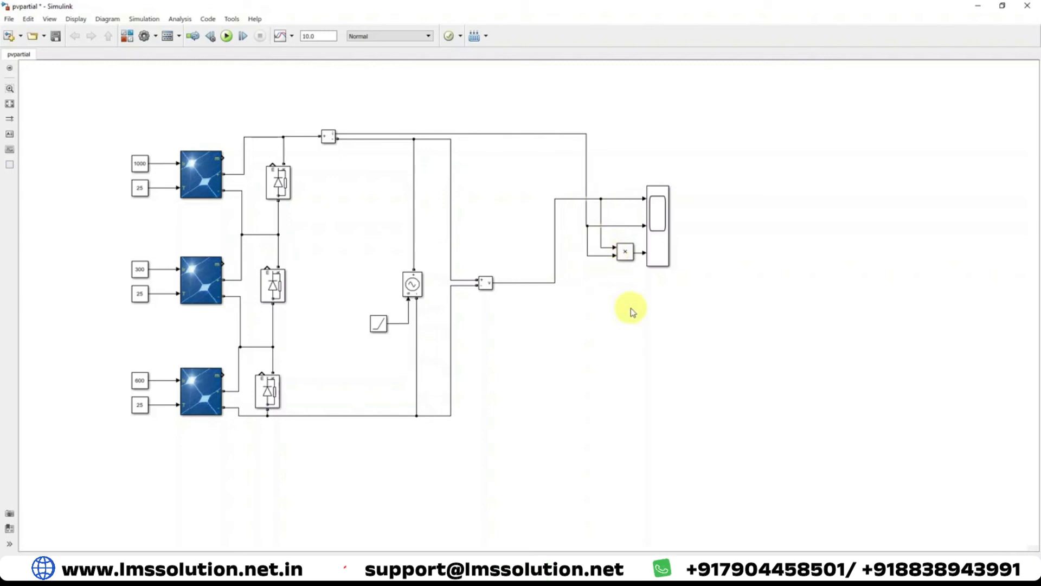
# Add a powergui block from the Specialized Technology Fundamental Blocks library below the voltage measurement and save the model
pyautogui.click(127, 36)
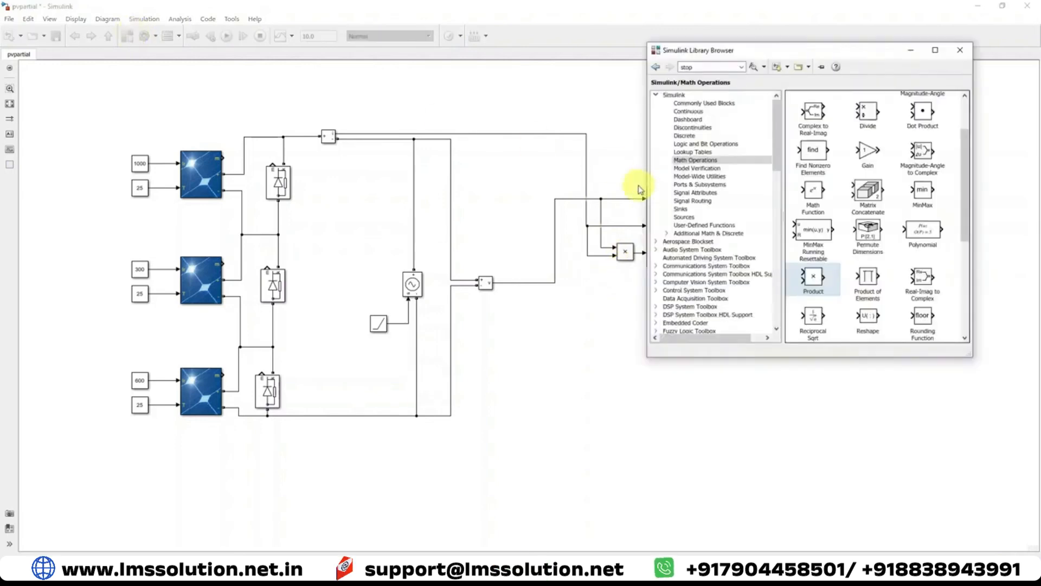
pyautogui.scroll(-5, 759, 222)
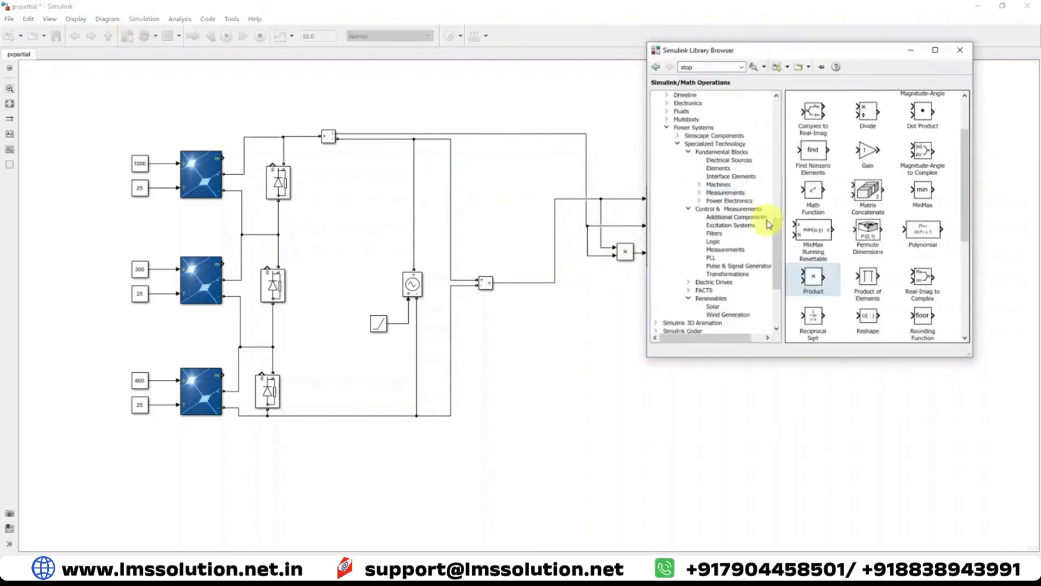
pyautogui.click(720, 154)
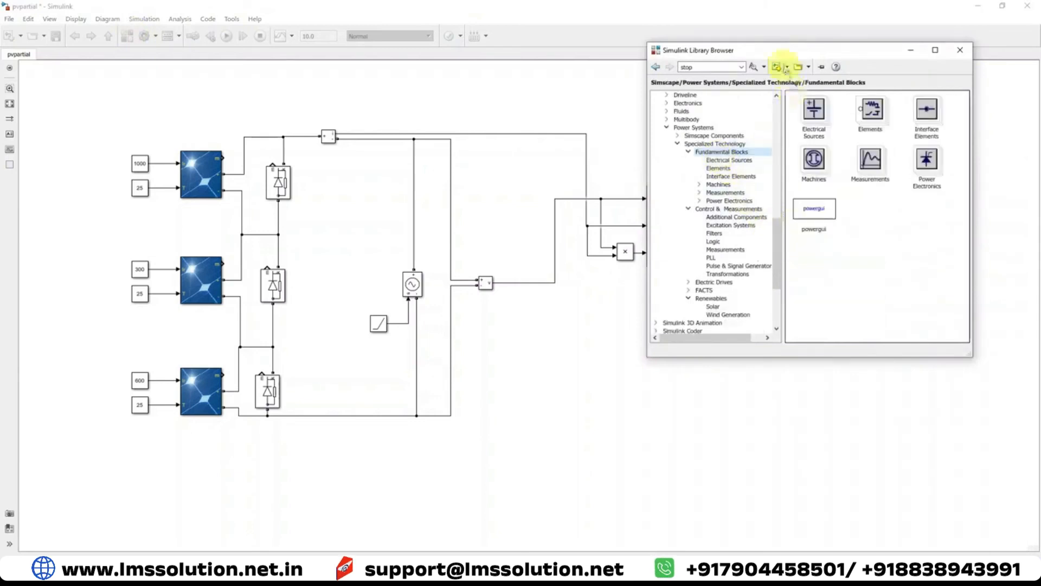
pyautogui.moveTo(781, 52); pyautogui.dragTo(812, 51)
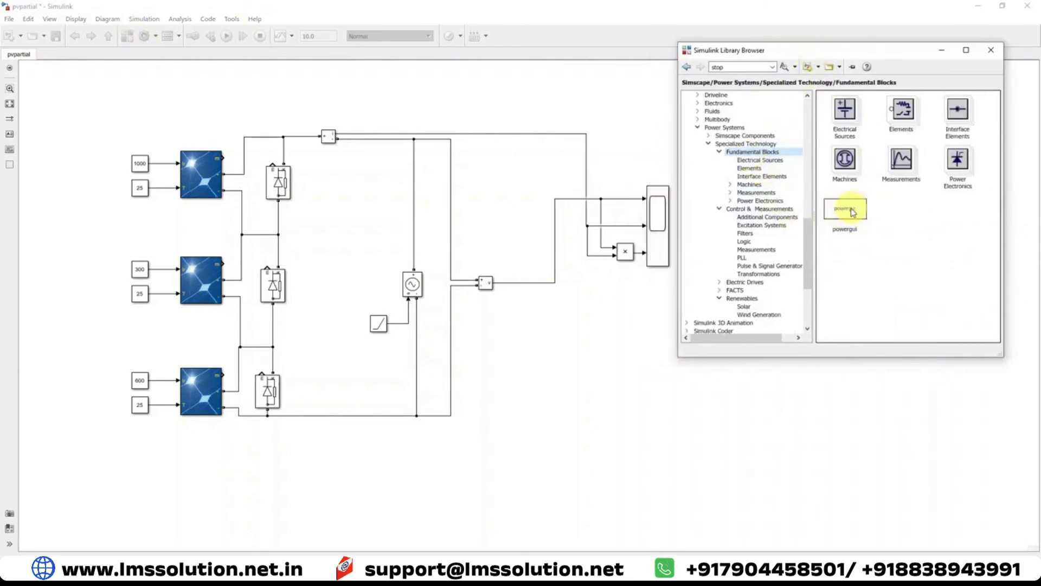
pyautogui.moveTo(849, 221); pyautogui.dragTo(516, 389)
pyautogui.click(674, 394)
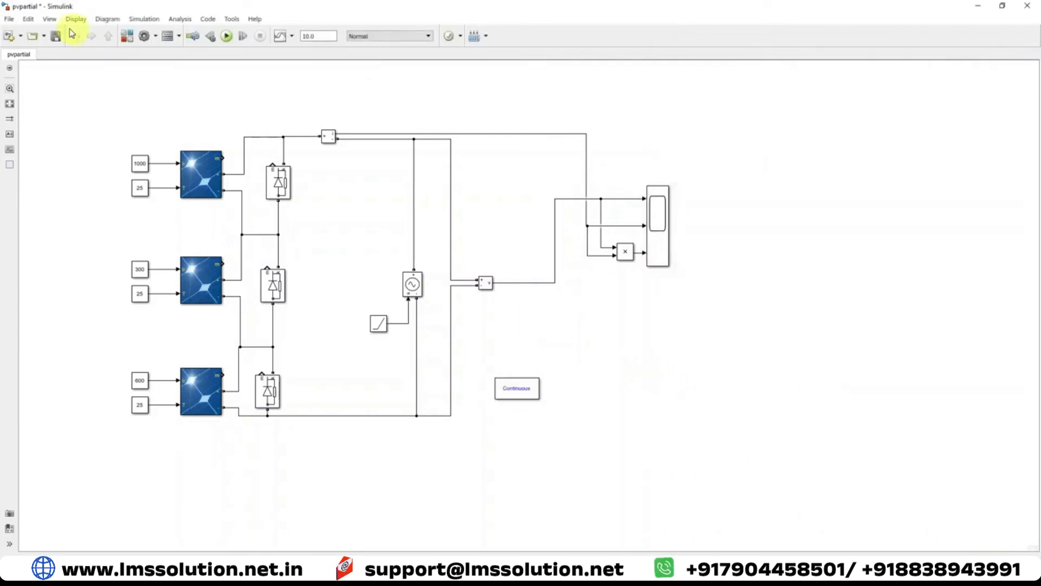
# Open the scope and run the simulation to plot the voltage, current and power curves
pyautogui.doubleClick(658, 216)
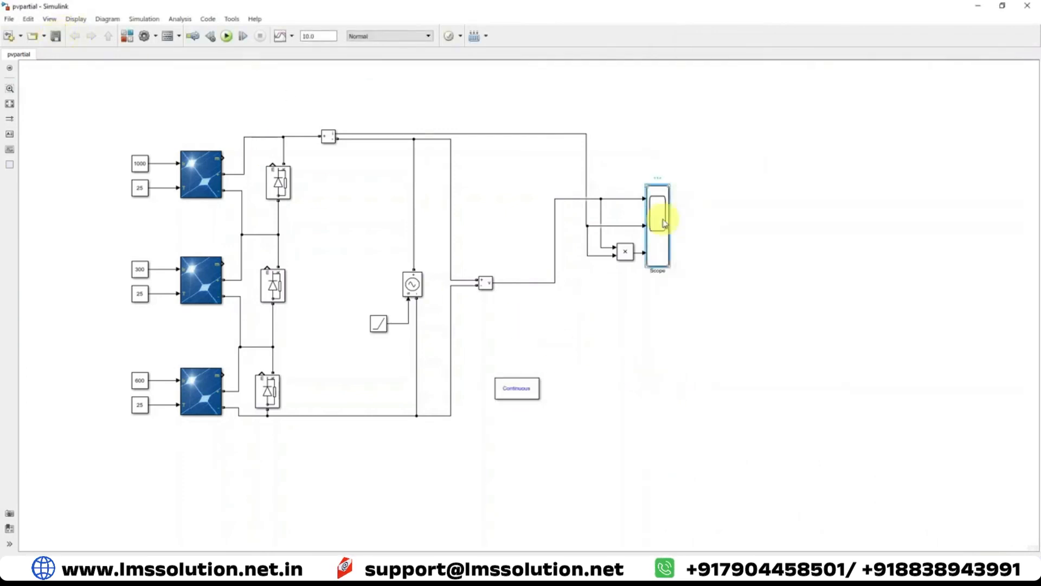
pyautogui.moveTo(711, 90); pyautogui.dragTo(605, 85)
pyautogui.click(602, 111)
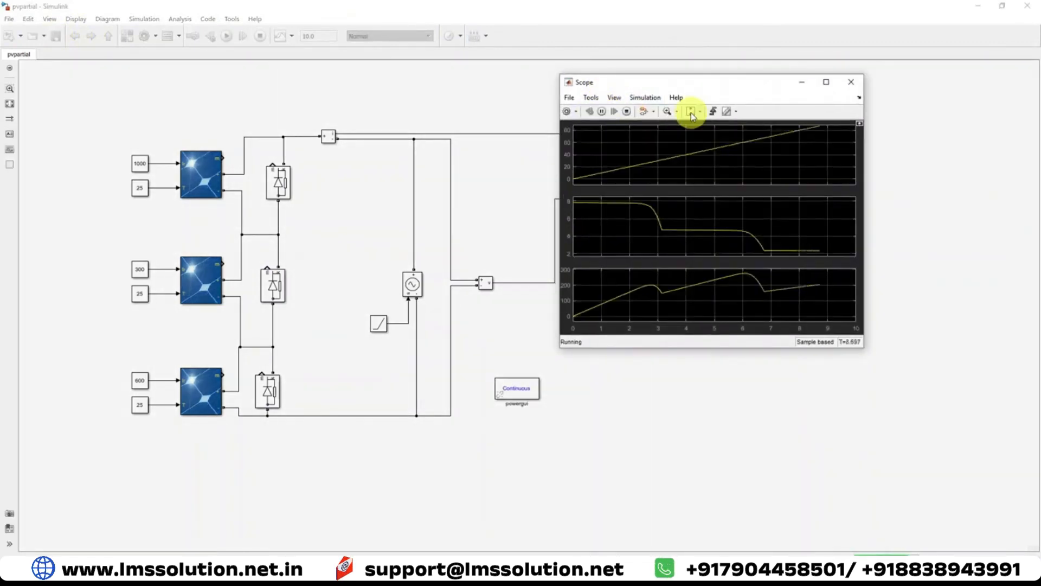
# Increase the Ramp block's slope and rerun the simulation from the scope
pyautogui.click(343, 210)
pyautogui.doubleClick(378, 324)
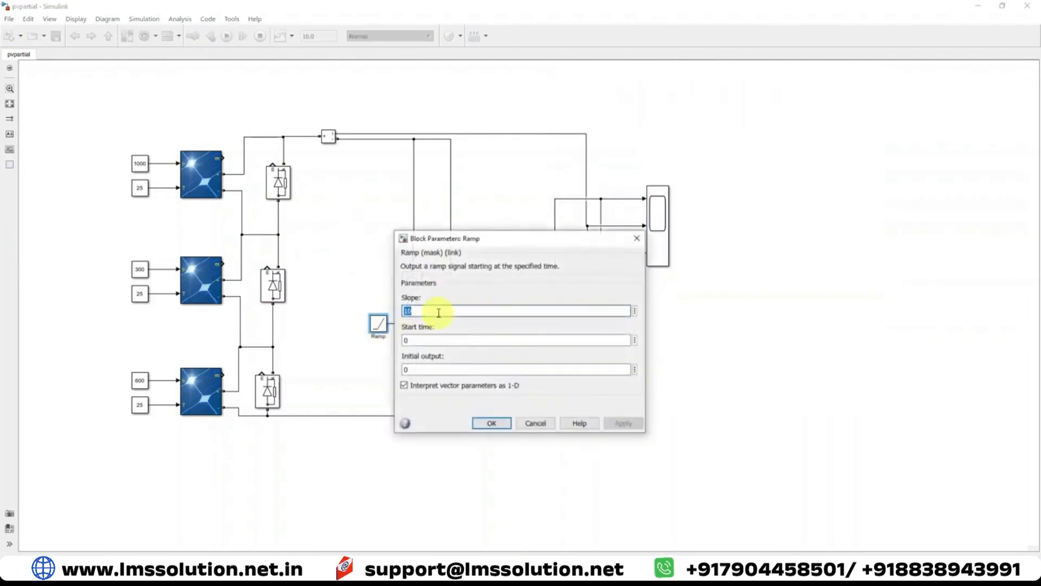
pyautogui.write('12')
pyautogui.press('Return')
pyautogui.doubleClick(656, 222)
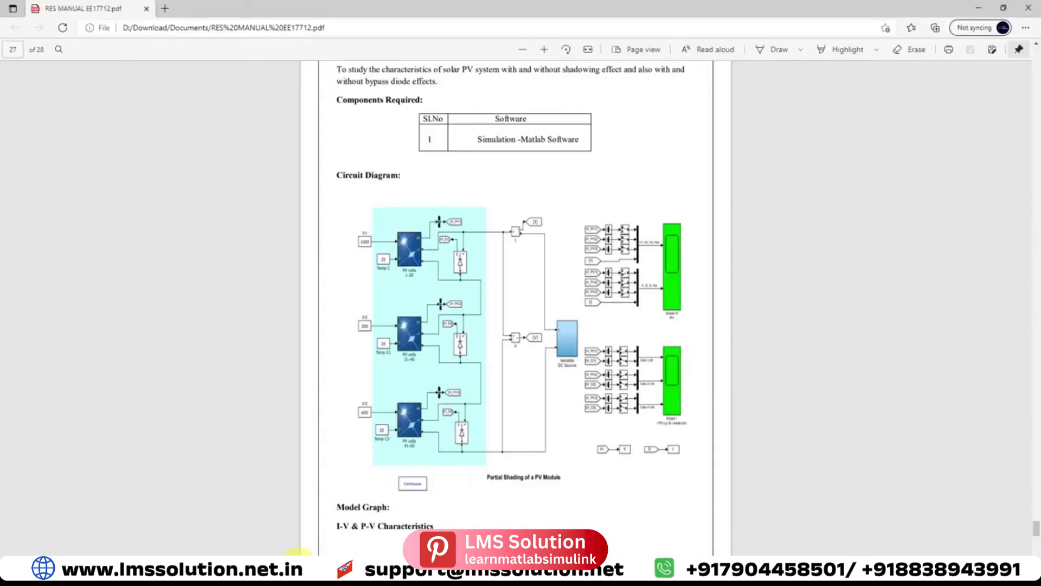
# Switch to the PDF manual and compare its I-V and P-V model graphs with the scope window placed beside them
pyautogui.scroll(-10, 514, 391)
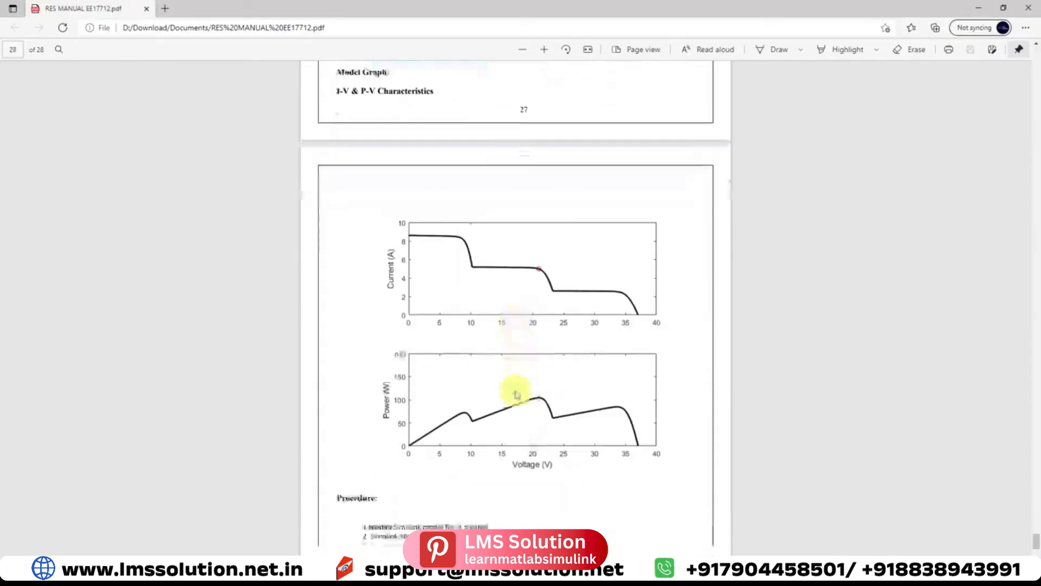
pyautogui.click(406, 574)
pyautogui.click(564, 537)
pyautogui.moveTo(758, 87); pyautogui.dragTo(799, 79)
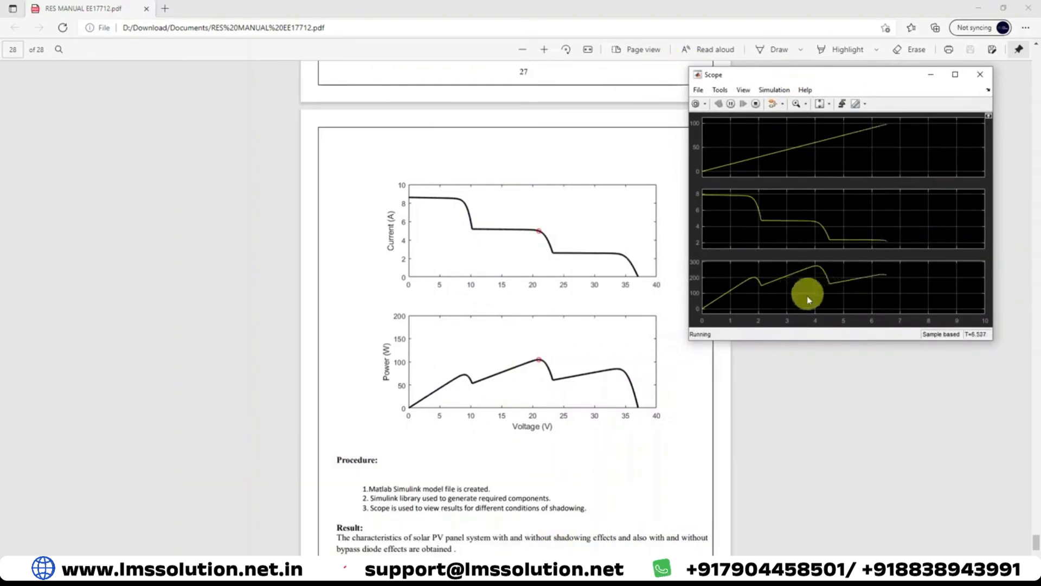
# Return to the pvpartial model, lower the Ramp block's slope, and rerun the simulation with the scope axes scaled to fit
pyautogui.click(405, 573)
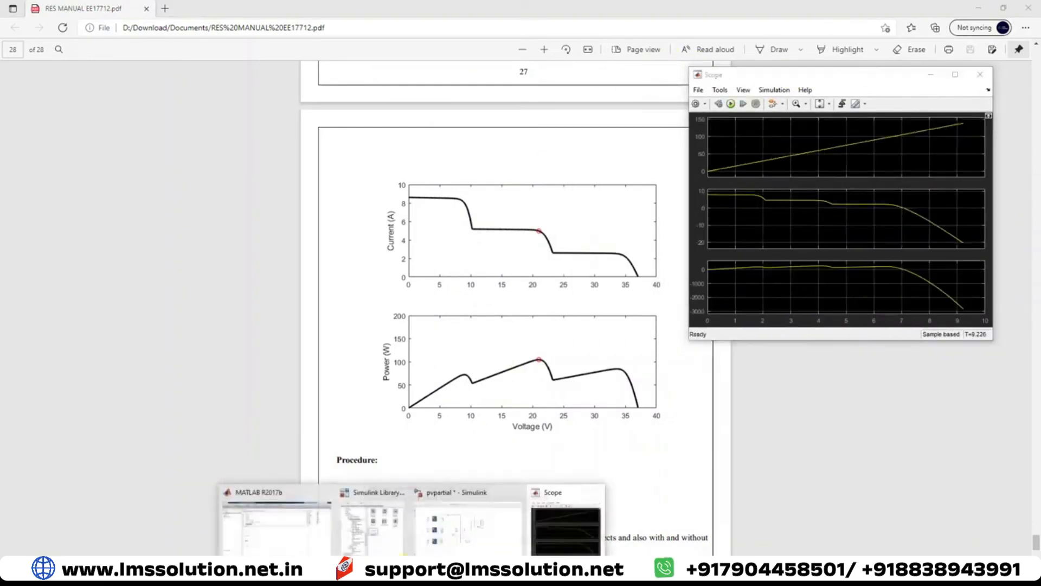
pyautogui.click(461, 537)
pyautogui.doubleClick(378, 324)
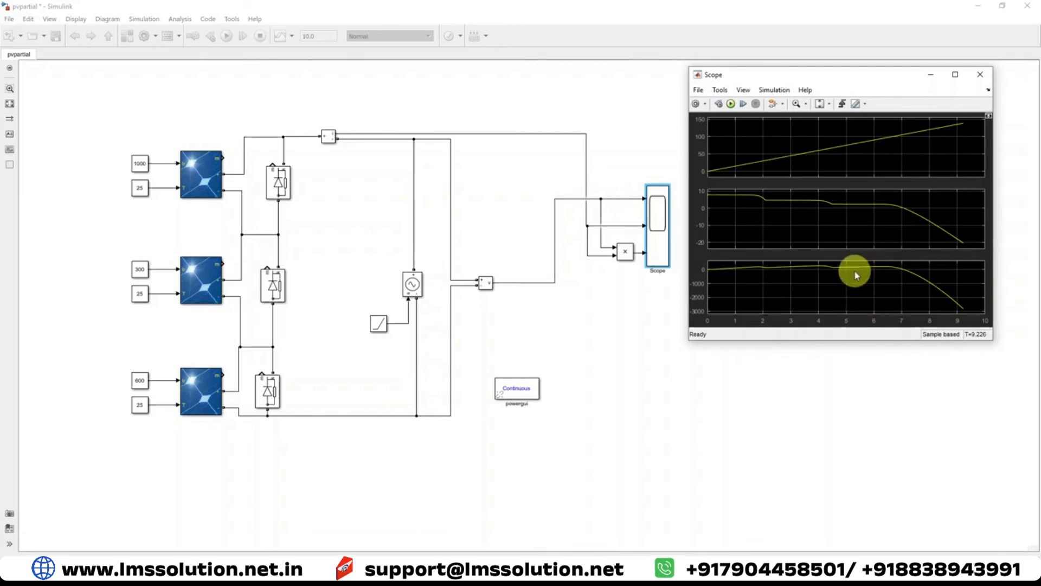
pyautogui.click(730, 104)
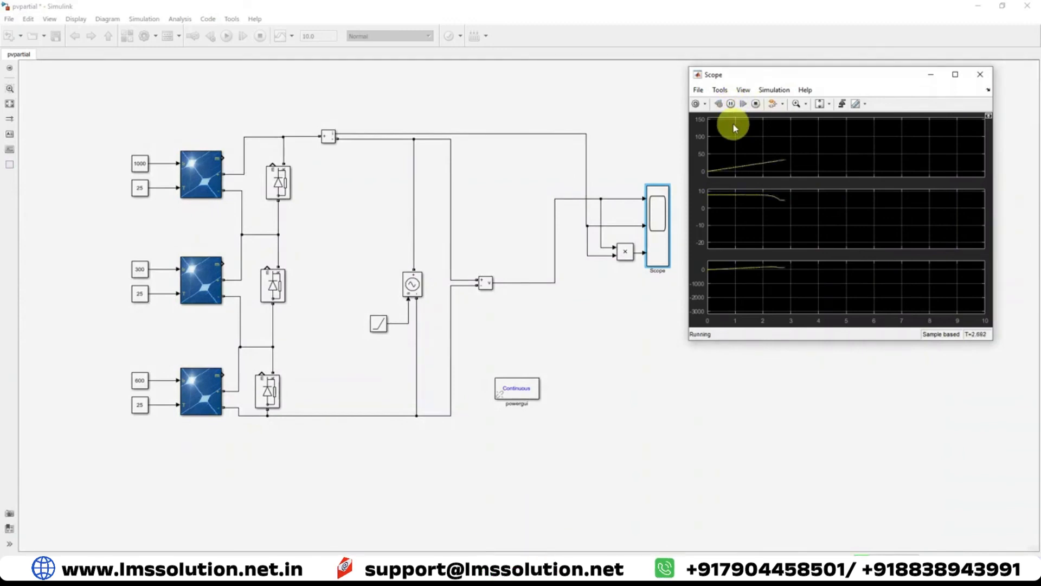
pyautogui.click(819, 103)
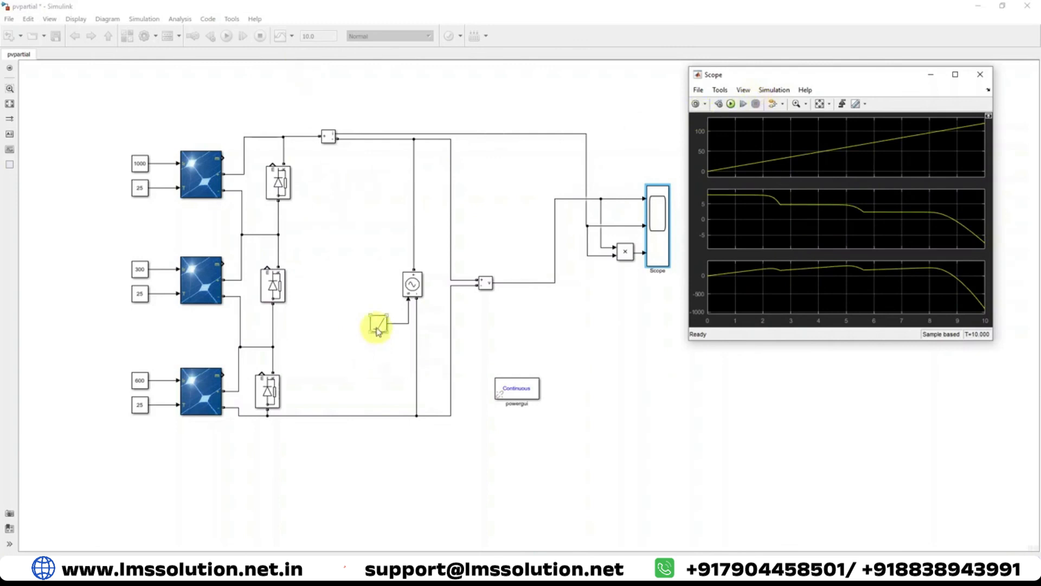
# Set the Ramp block's slope back to 10 and rerun the simulation
pyautogui.doubleClick(378, 324)
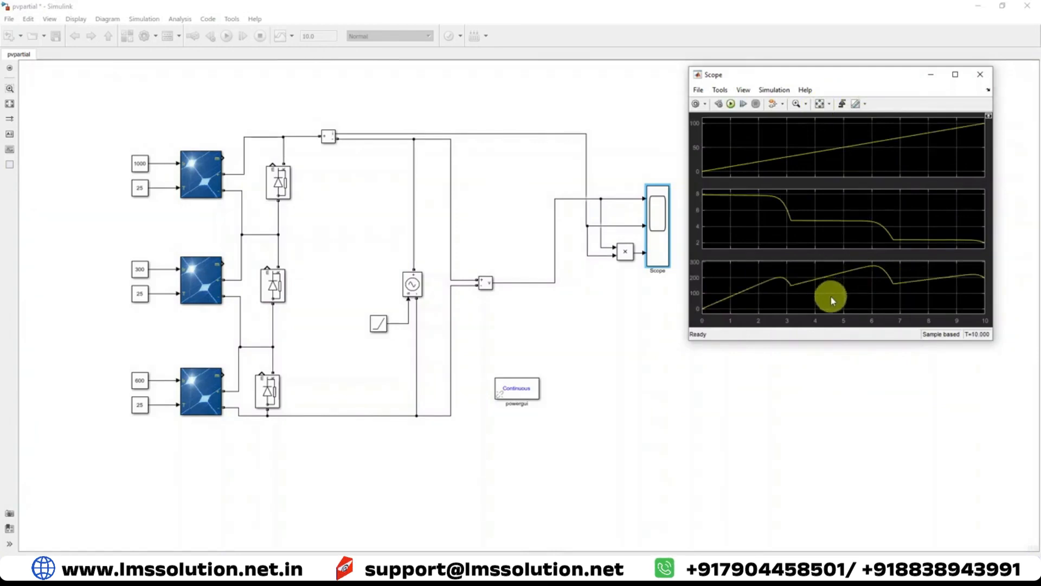
# Mark the three peaks of the power curve in the scope's third display with temporary pen strokes
pyautogui.press('F12')
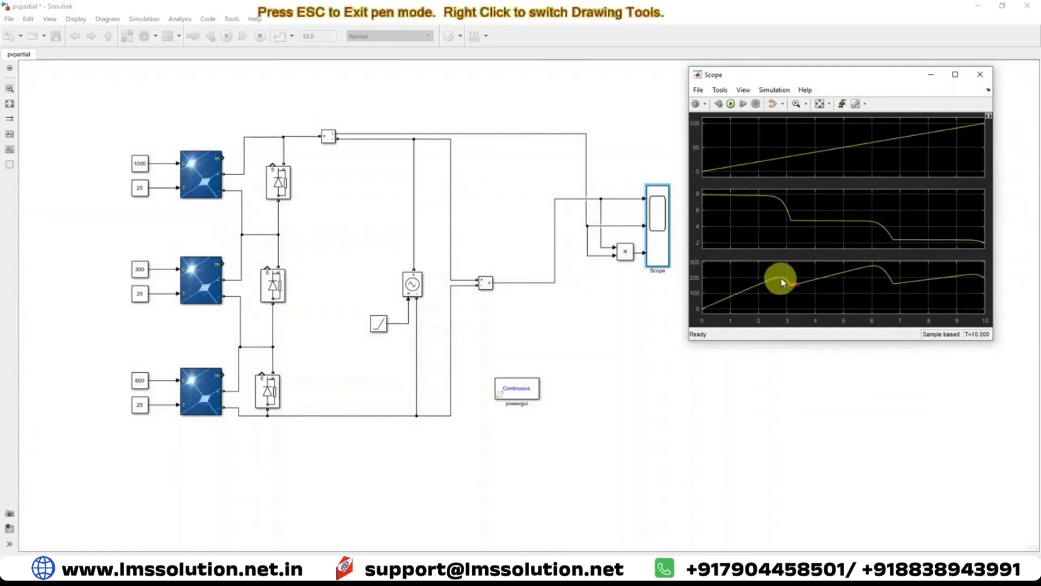
pyautogui.moveTo(778, 277); pyautogui.dragTo(787, 273)
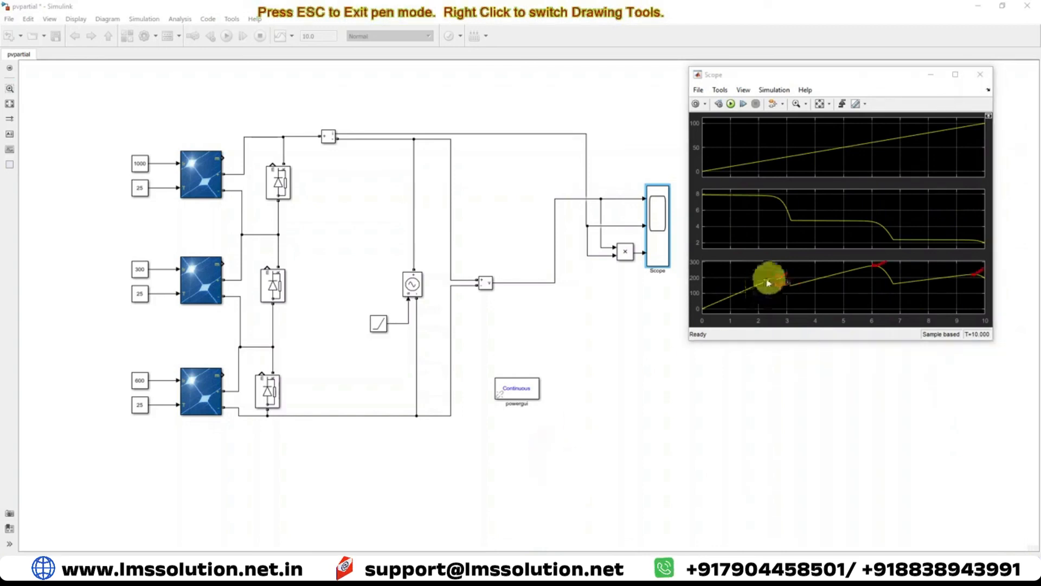
pyautogui.moveTo(120, 151)
pyautogui.mouseDown()
pyautogui.moveTo(105, 430)
pyautogui.moveTo(181, 291)
pyautogui.moveTo(171, 183)
pyautogui.mouseUp()
pyautogui.press('Escape')
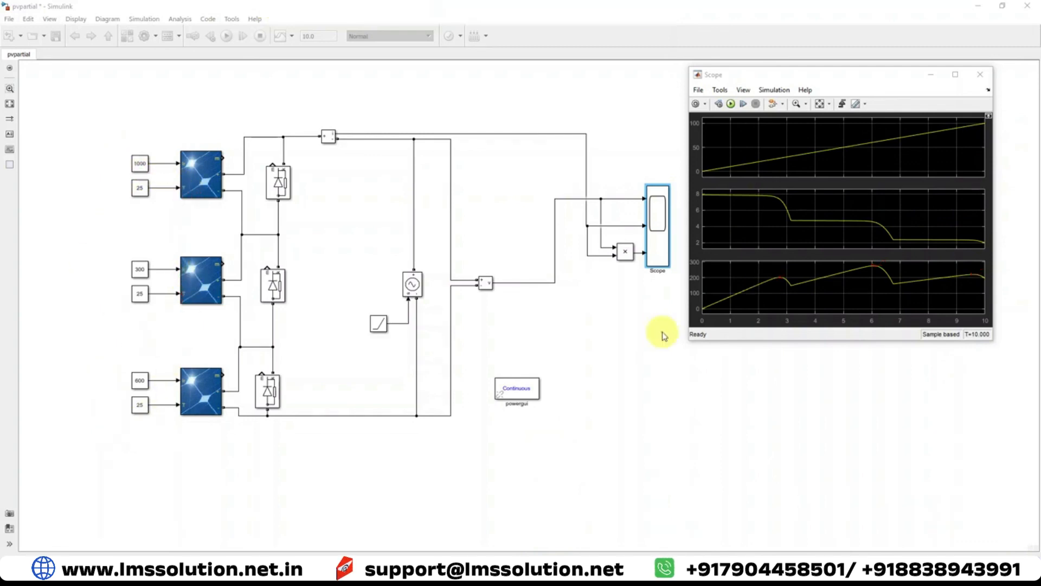